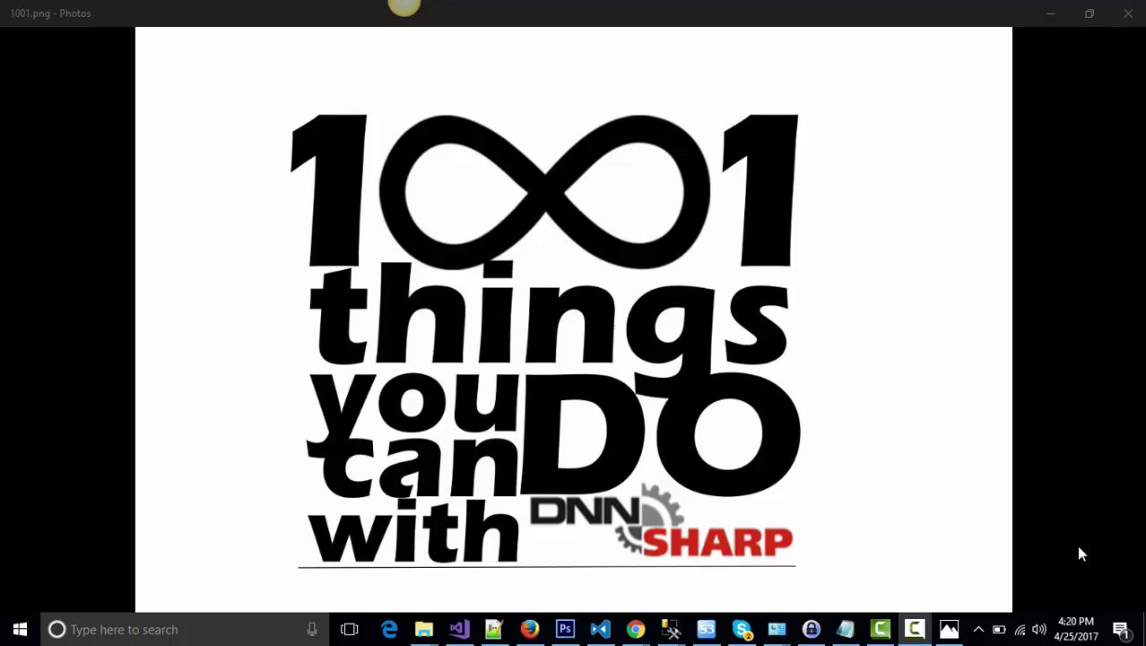
On the event ticket sale page, select 3 in Purchase Tickets and submit with BUY ($30)
key(alt+Tab)
key(alt+Tab)
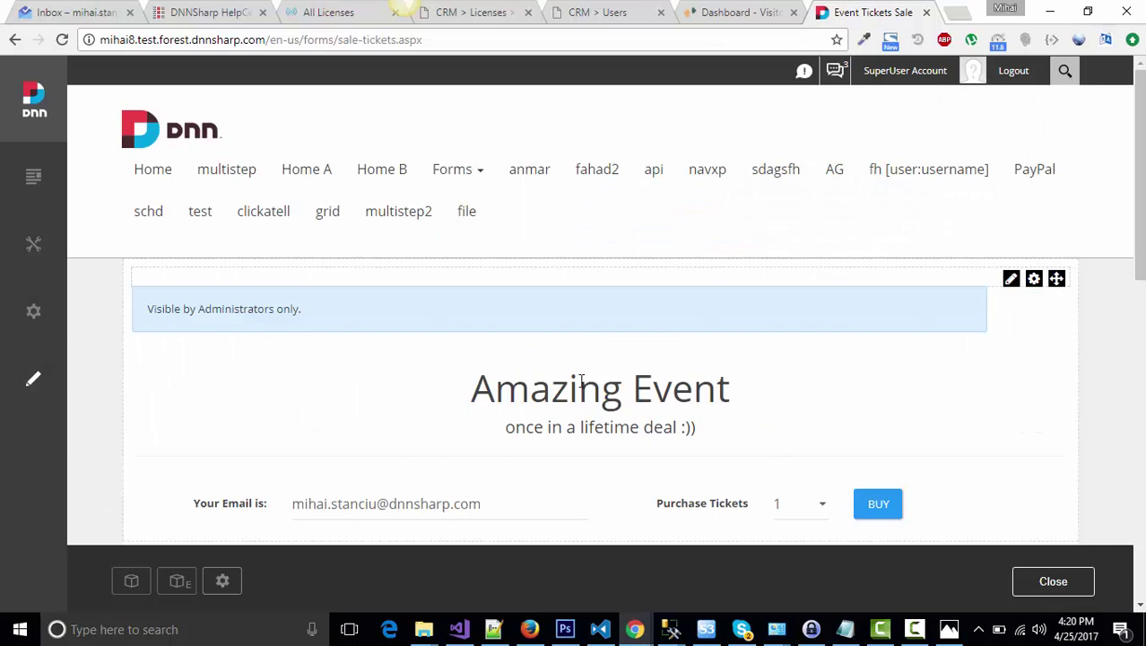
scroll(728, 341, down, 1)
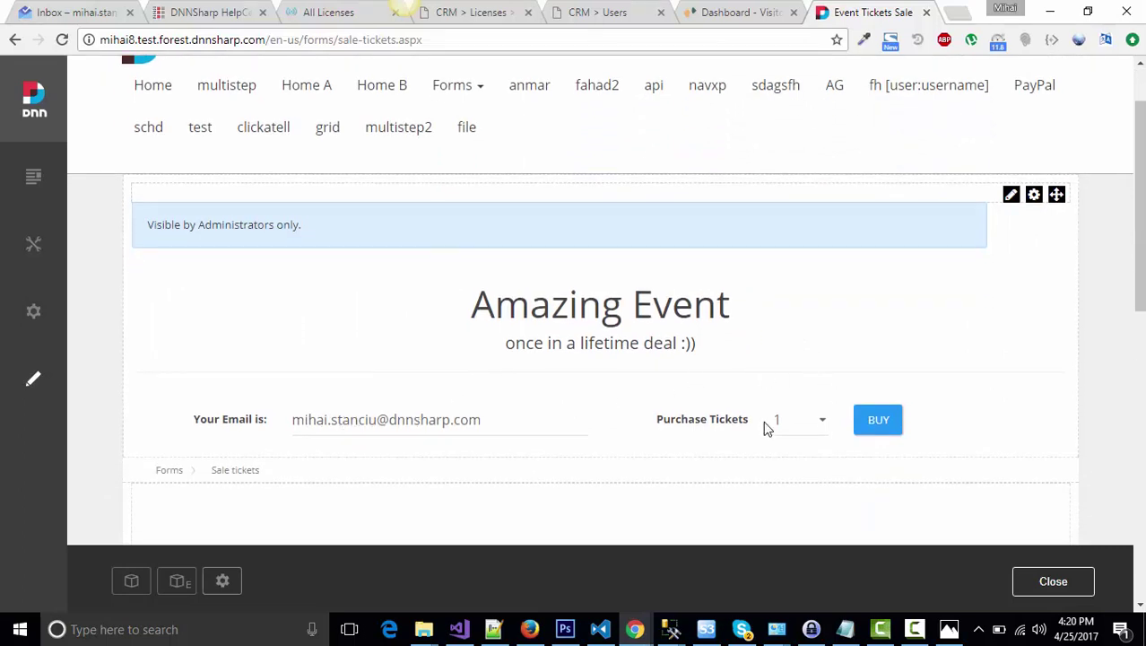
click(816, 421)
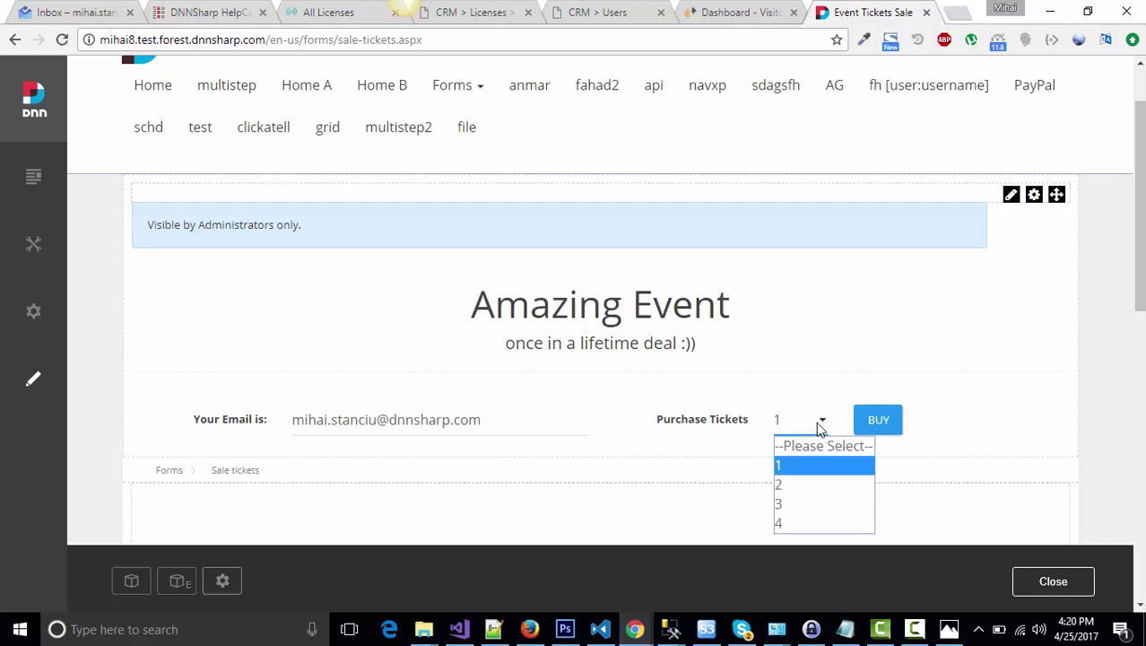
click(827, 507)
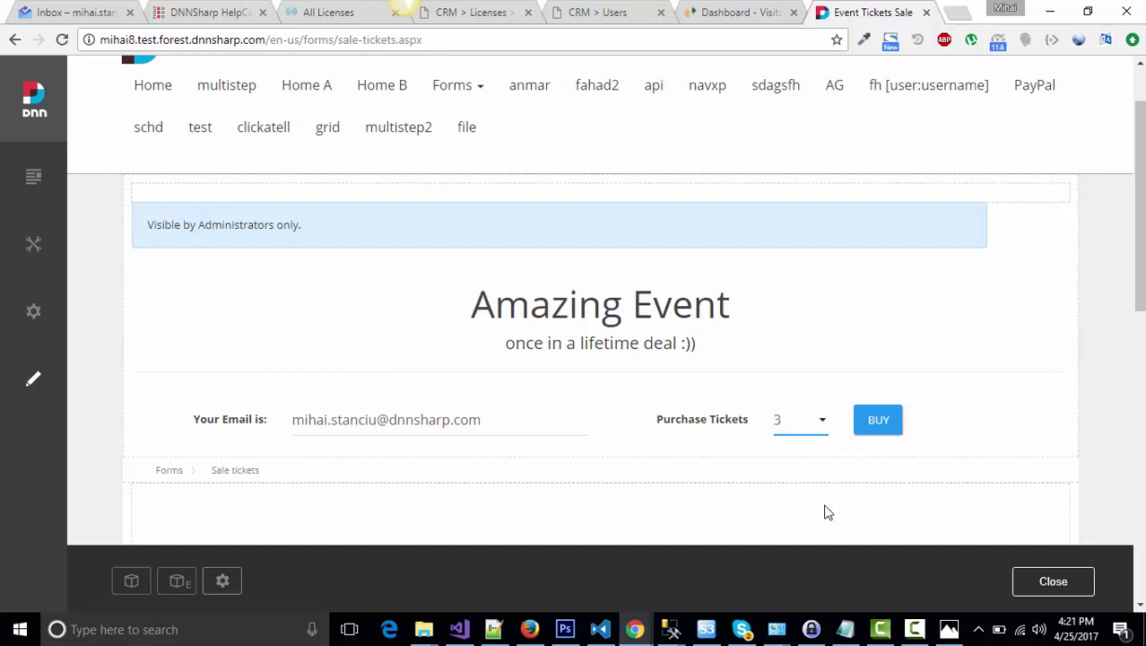
click(876, 426)
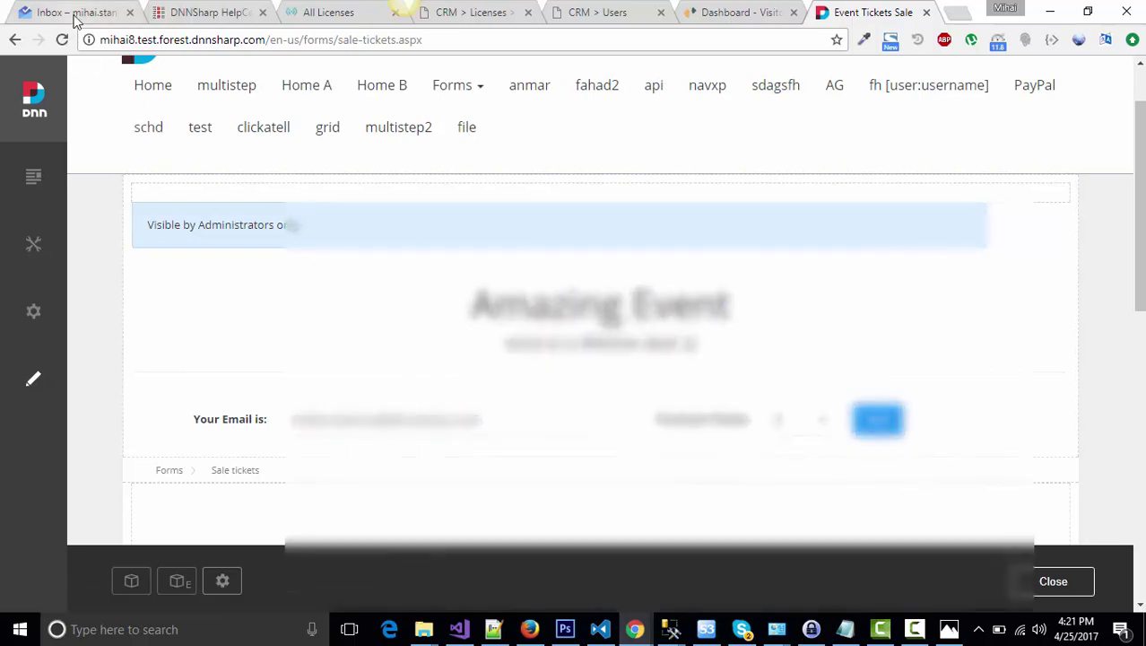
Open the 'bilete' email in Inbox and inspect the ticket9 PDF's ticket number
click(76, 12)
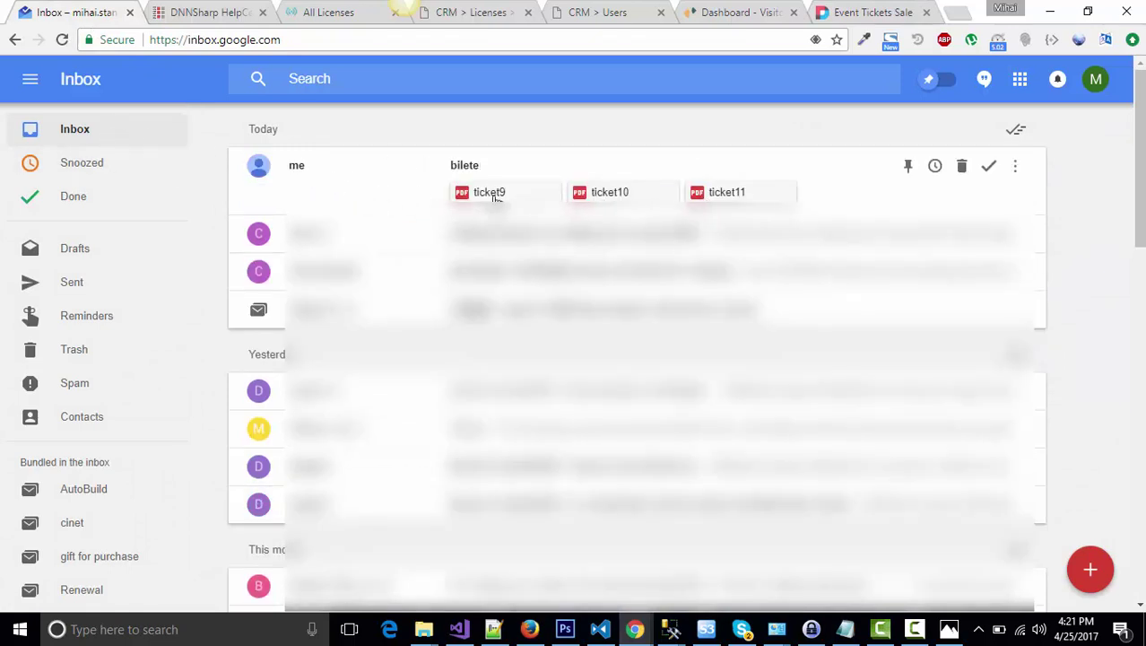
click(376, 199)
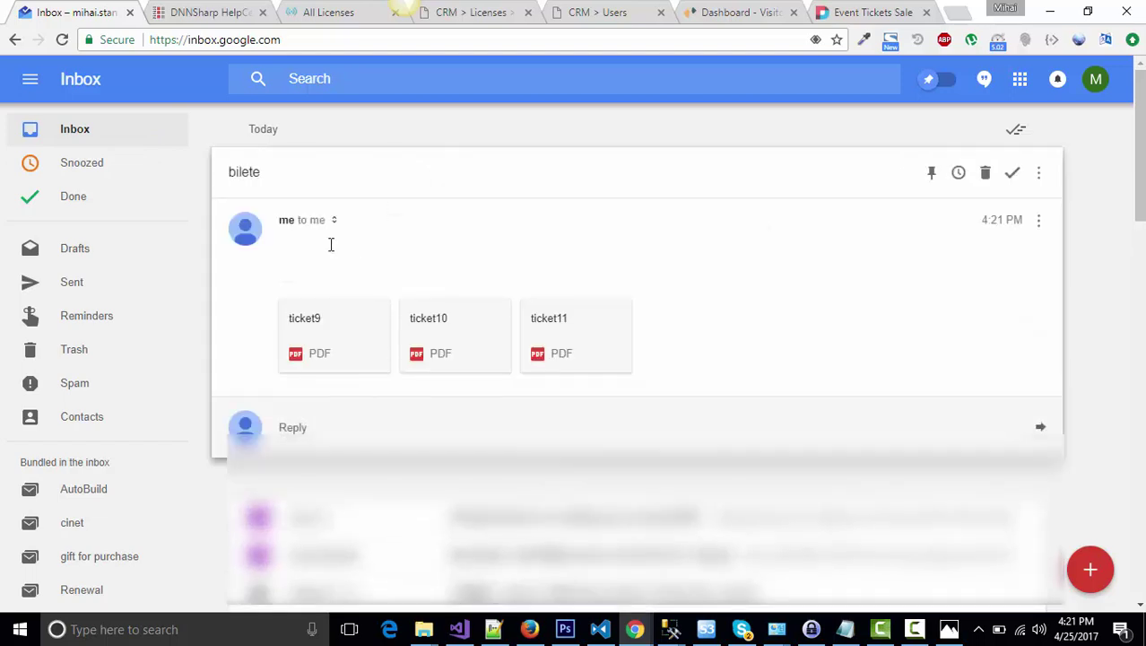
click(341, 329)
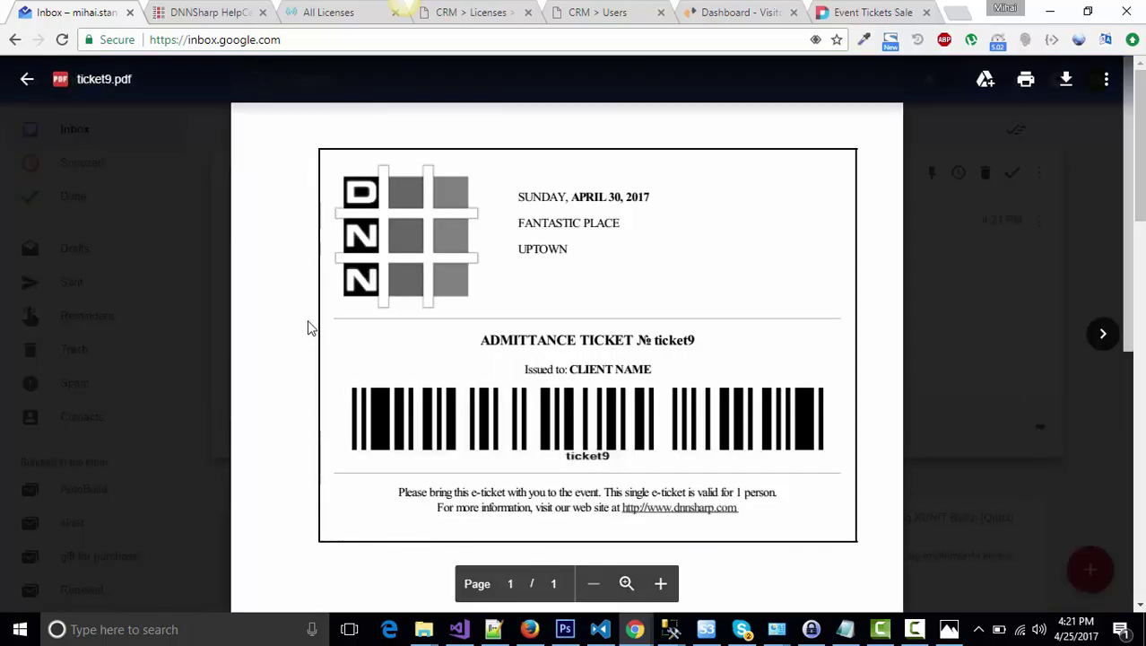
double_click(666, 336)
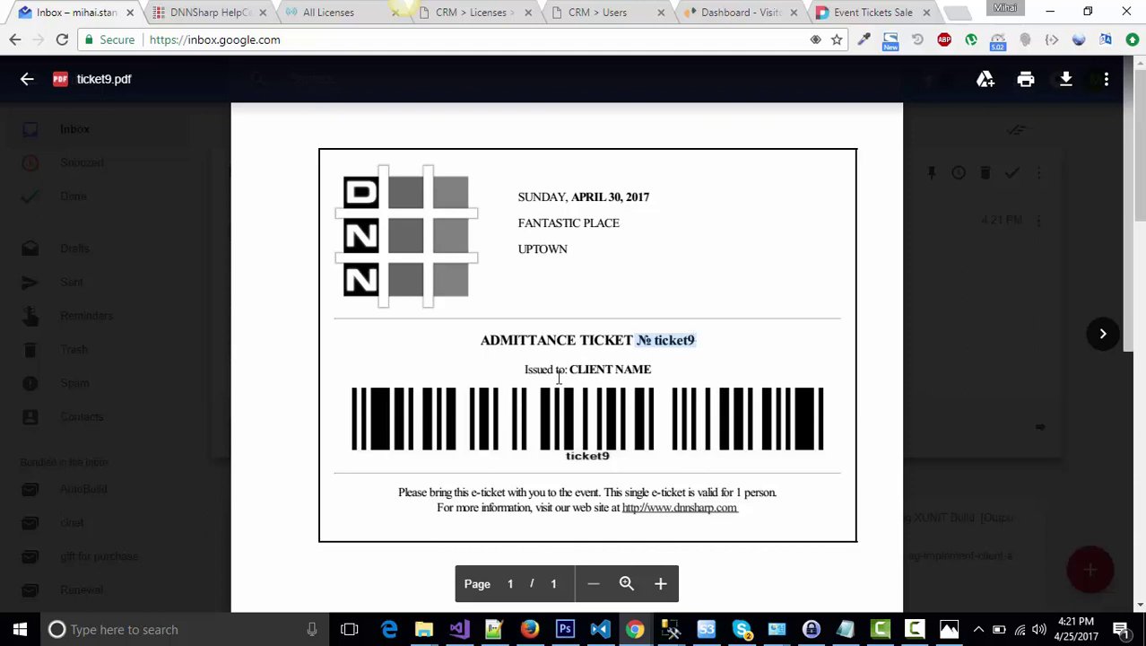
click(457, 404)
click(975, 261)
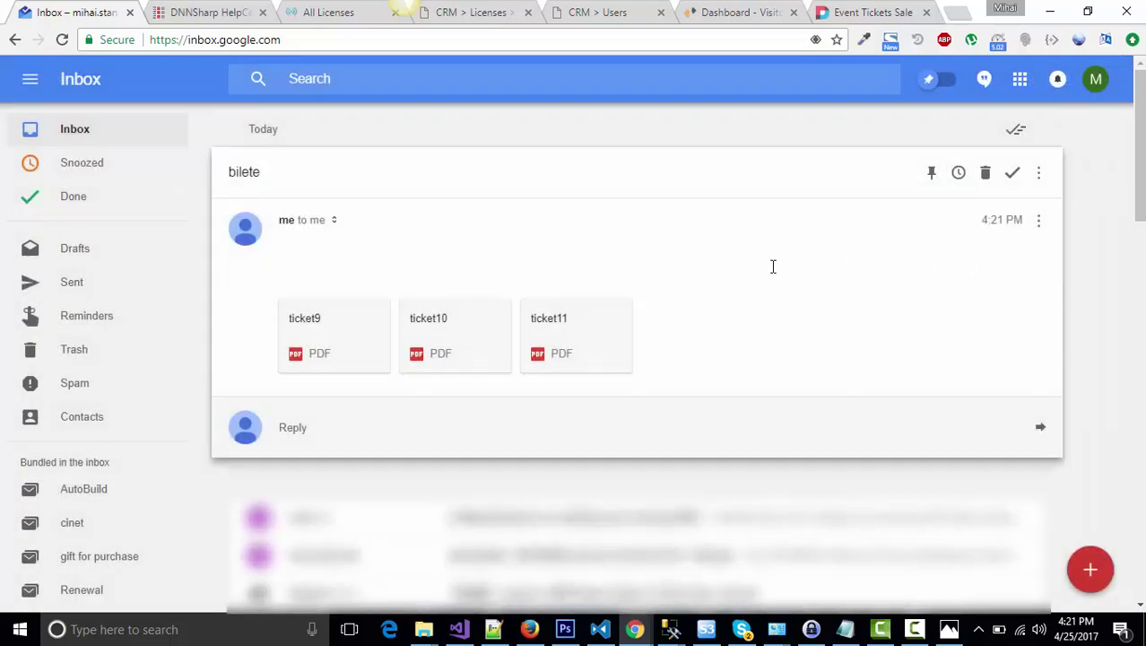
Preview the ticket10 and ticket11 PDF attachments, each an April 30, 2017 admittance ticket
click(426, 335)
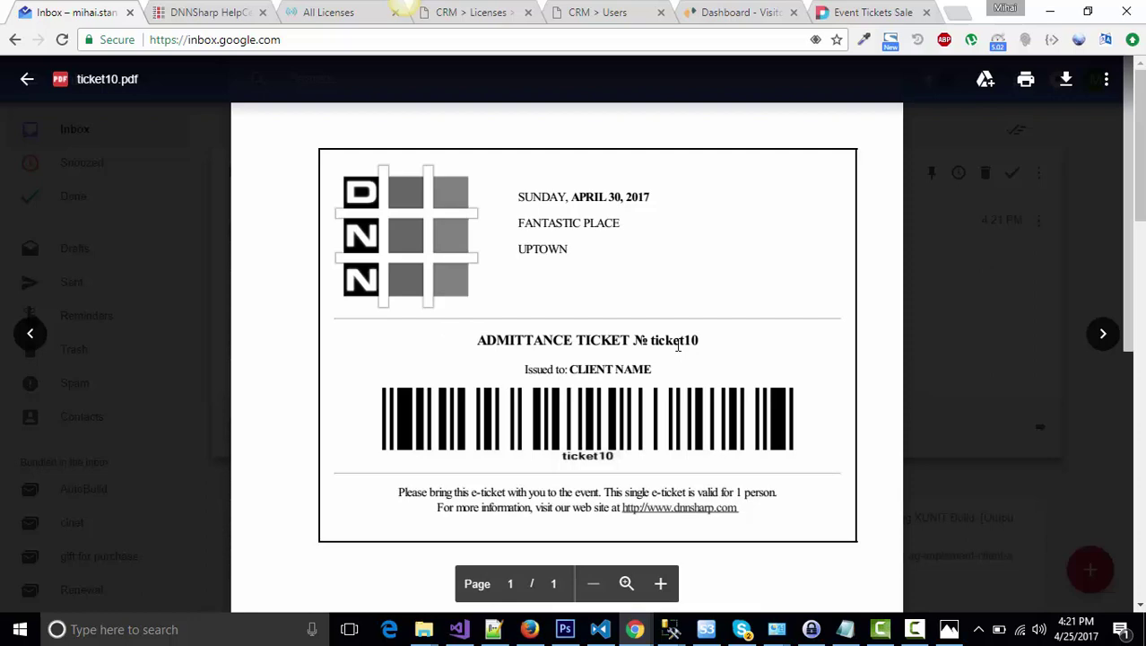
click(1021, 303)
click(567, 341)
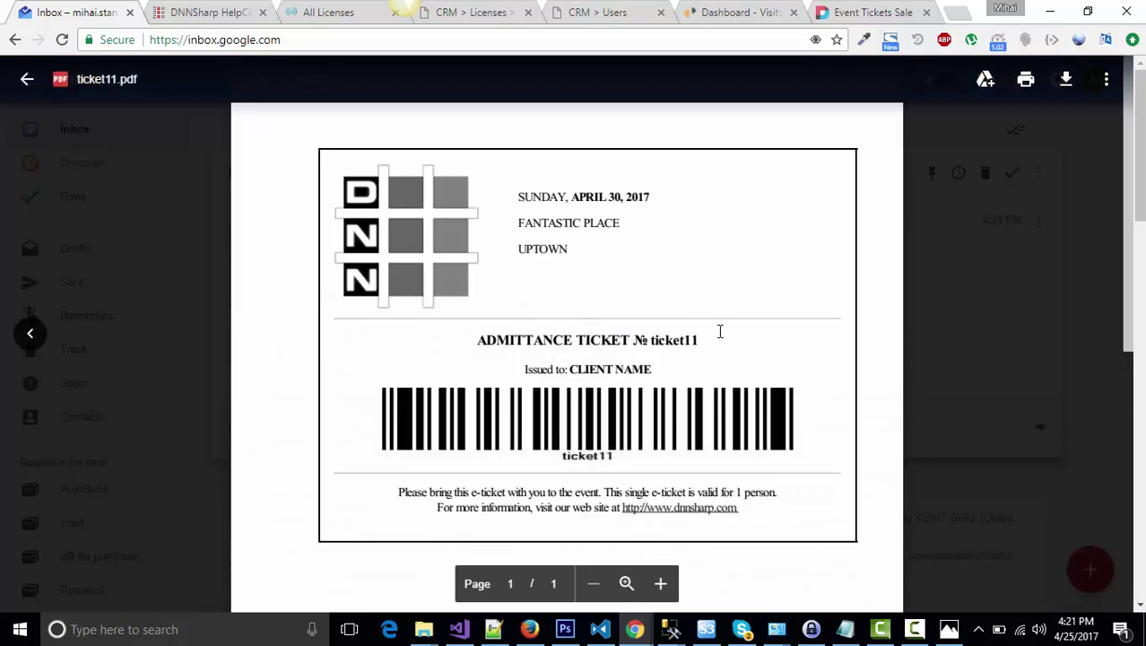
click(939, 249)
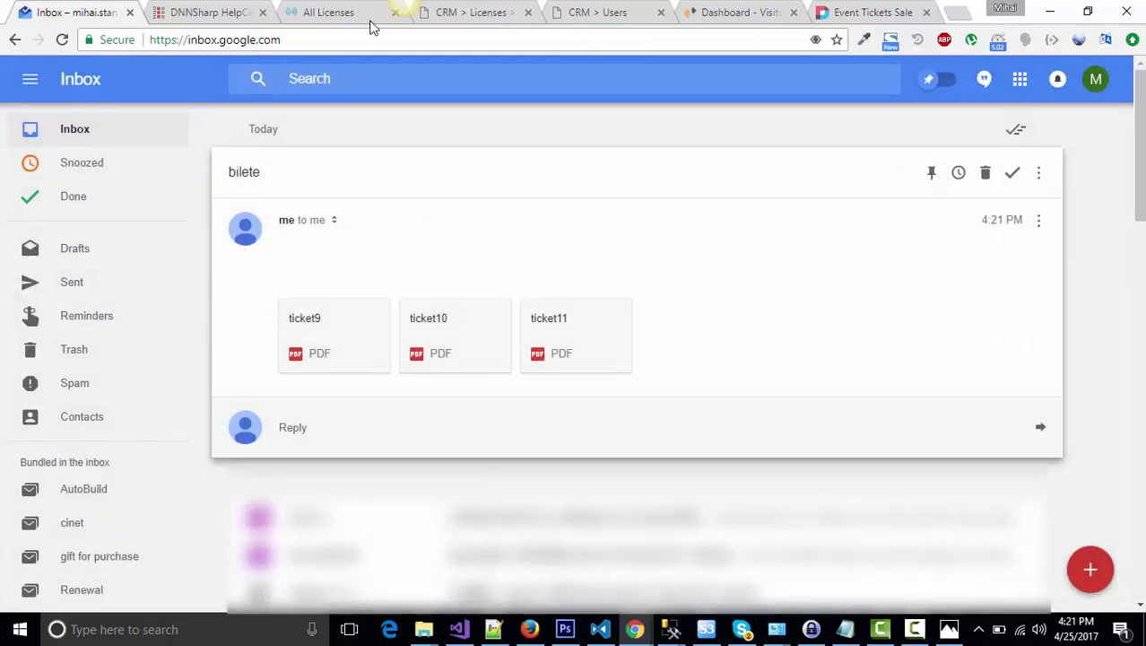
Back on the sale page, change Purchase Tickets to 4 and click BUY
click(822, 13)
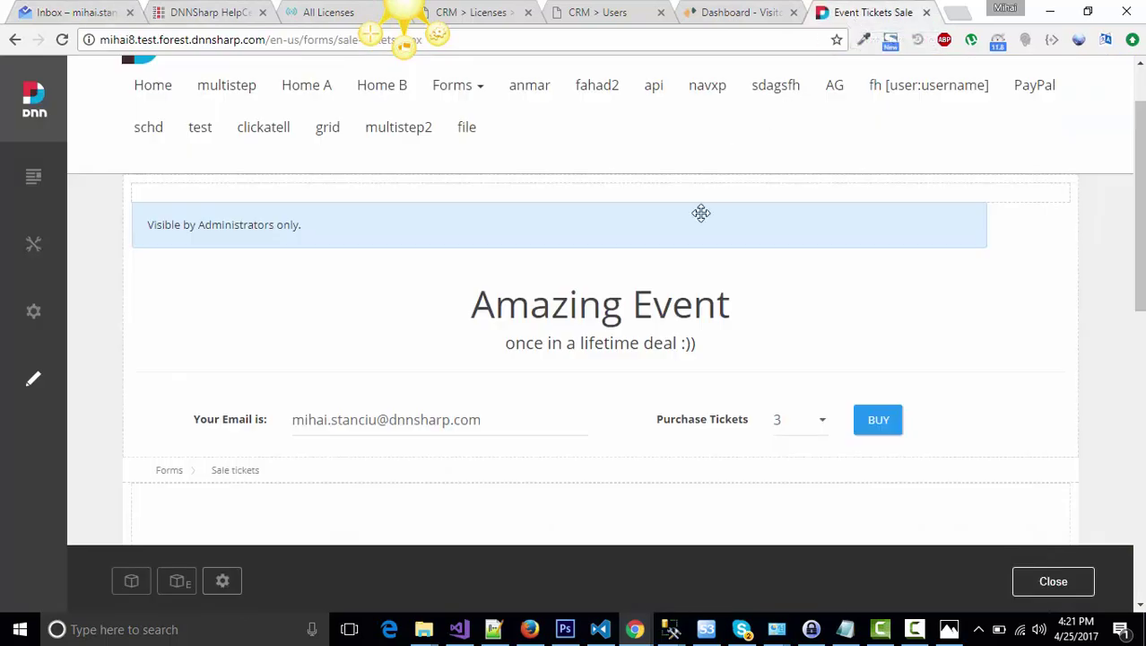
click(802, 421)
click(808, 520)
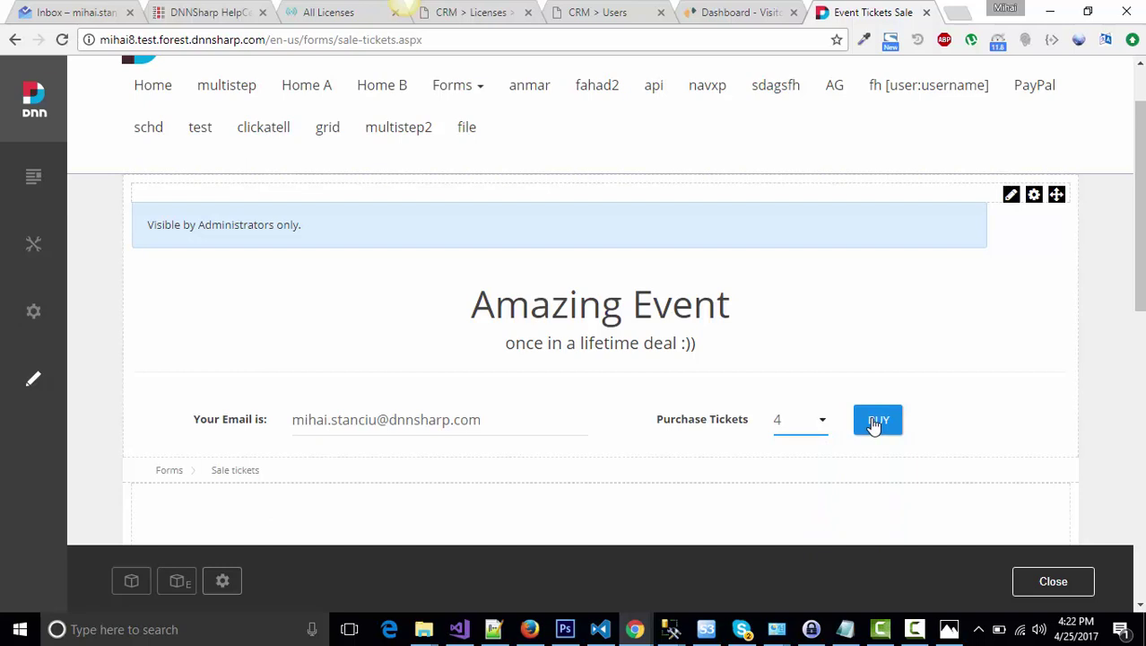
click(875, 423)
Delete the old 'bilete' email, resubmit the 4-ticket purchase, and check the inbox for ticket12–ticket15
click(49, 13)
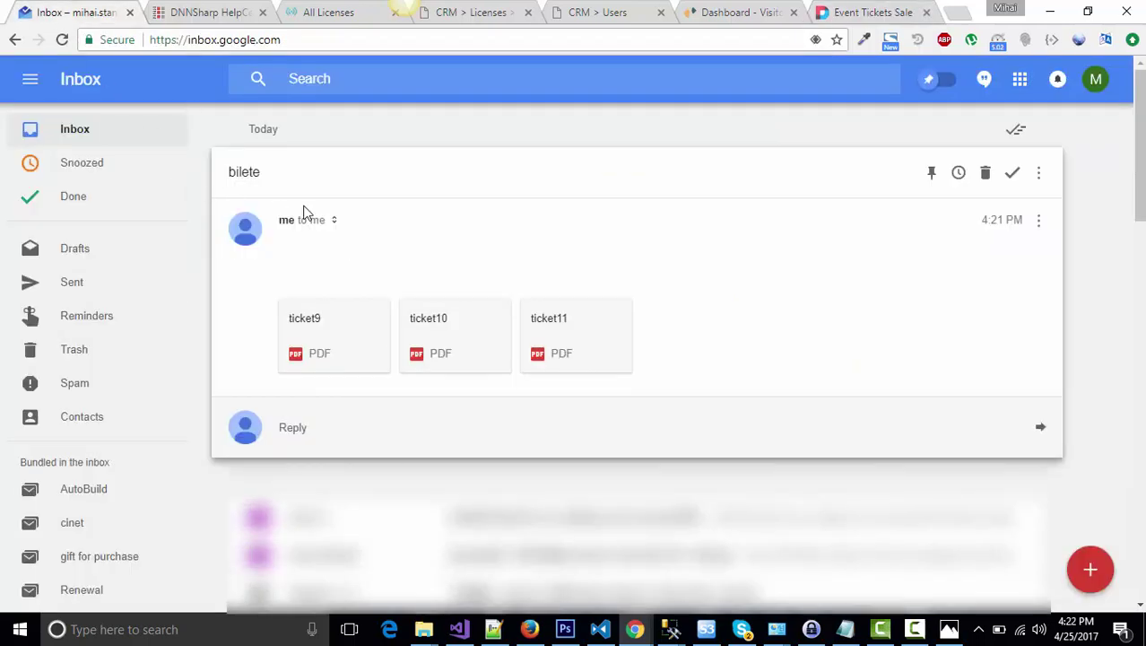
click(985, 172)
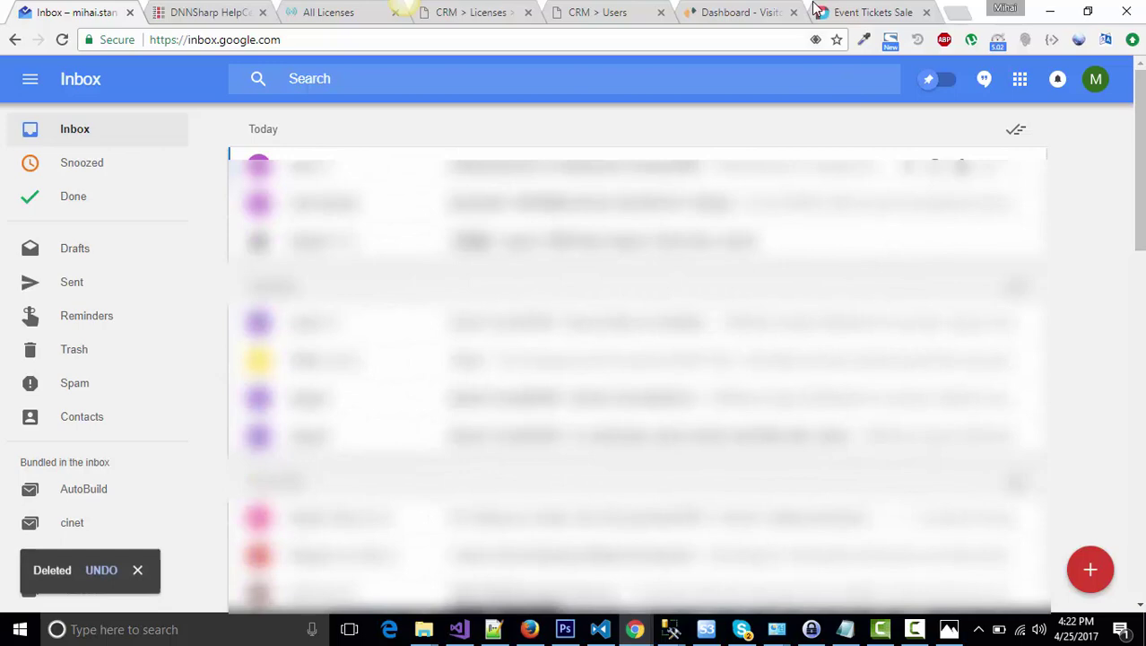
click(818, 12)
click(875, 424)
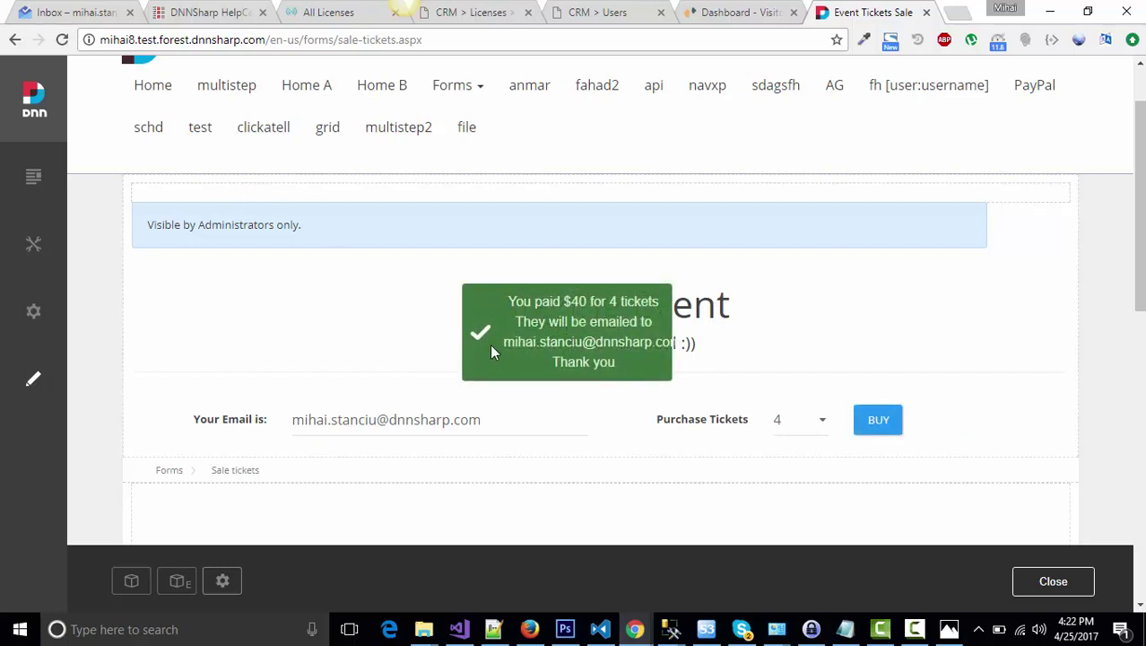
click(93, 15)
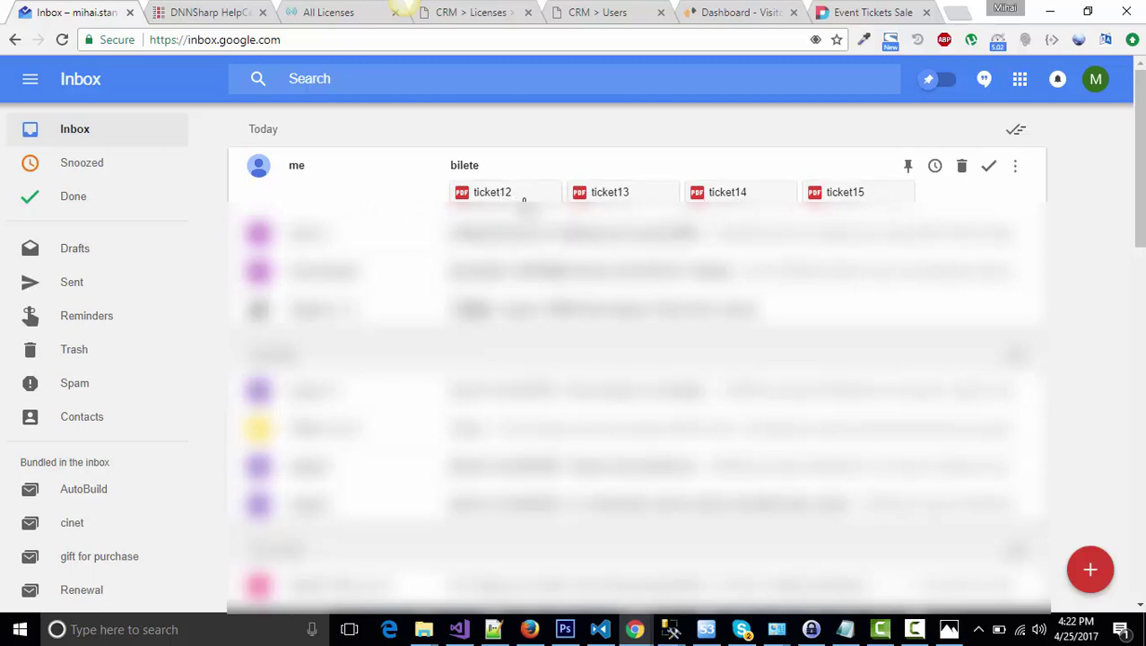
Preview the ticket12 PDF from the new email, then go back to the Event Tickets Sale page
click(524, 199)
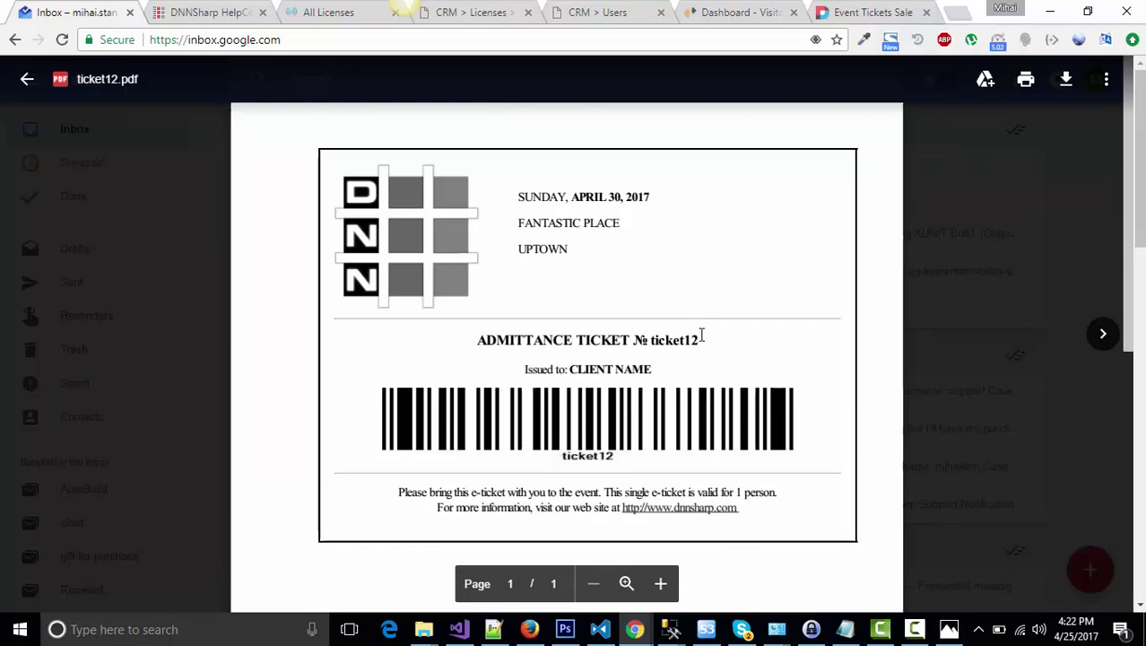
click(961, 257)
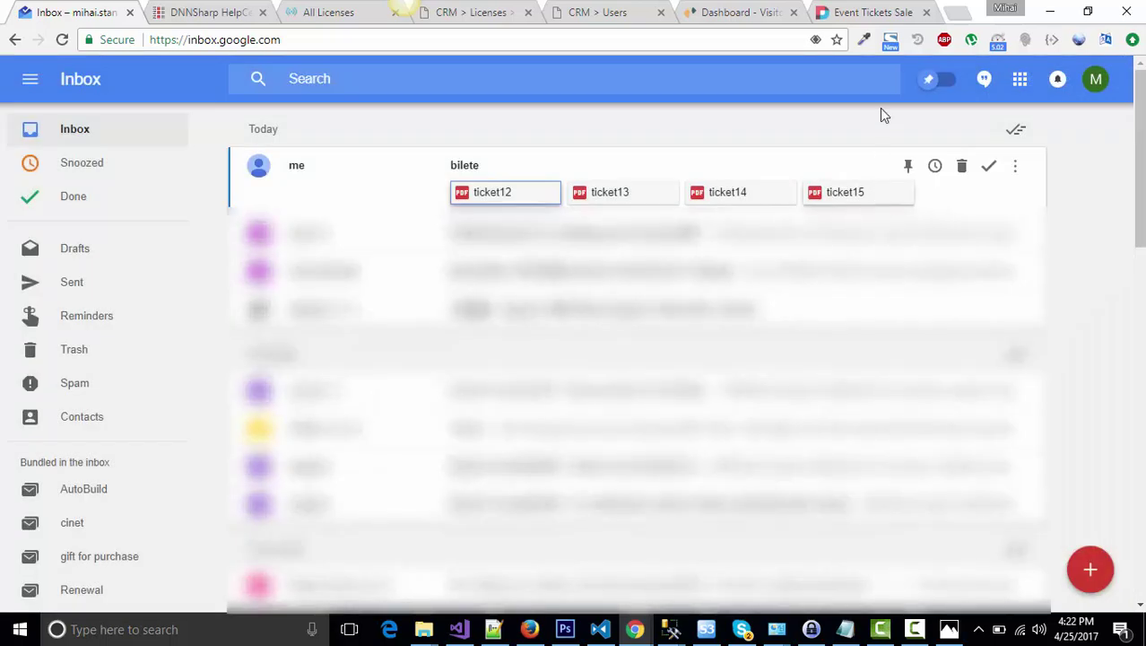
click(870, 16)
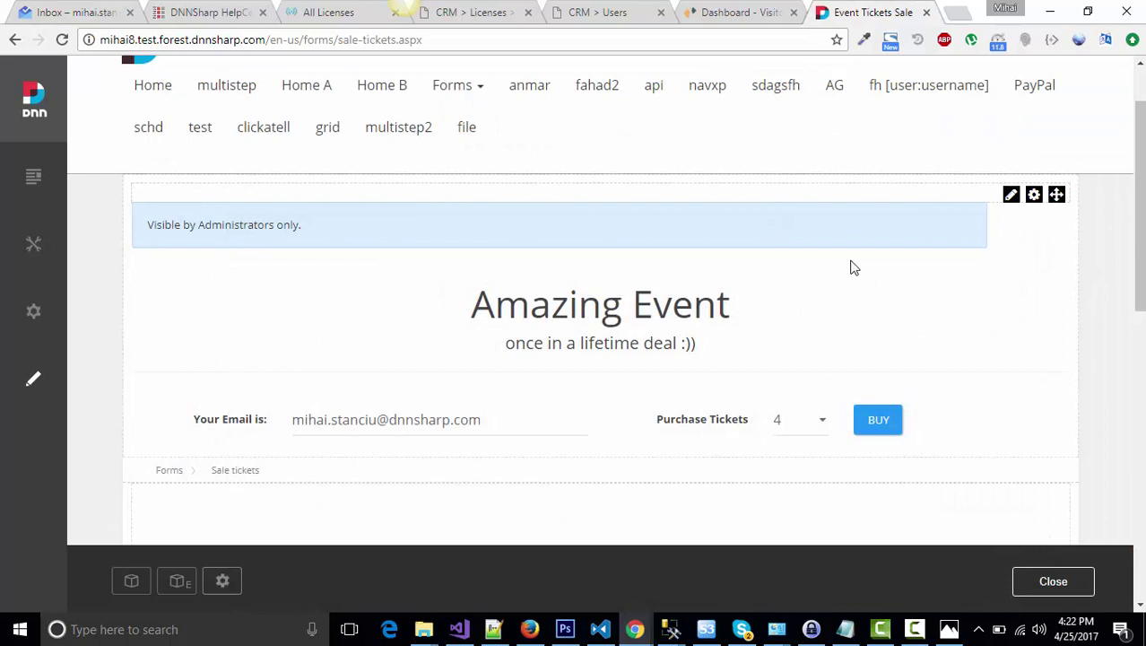
Open the full-screen form manager in a new tab and expand the Email field's settings
mouse_move(1013, 199)
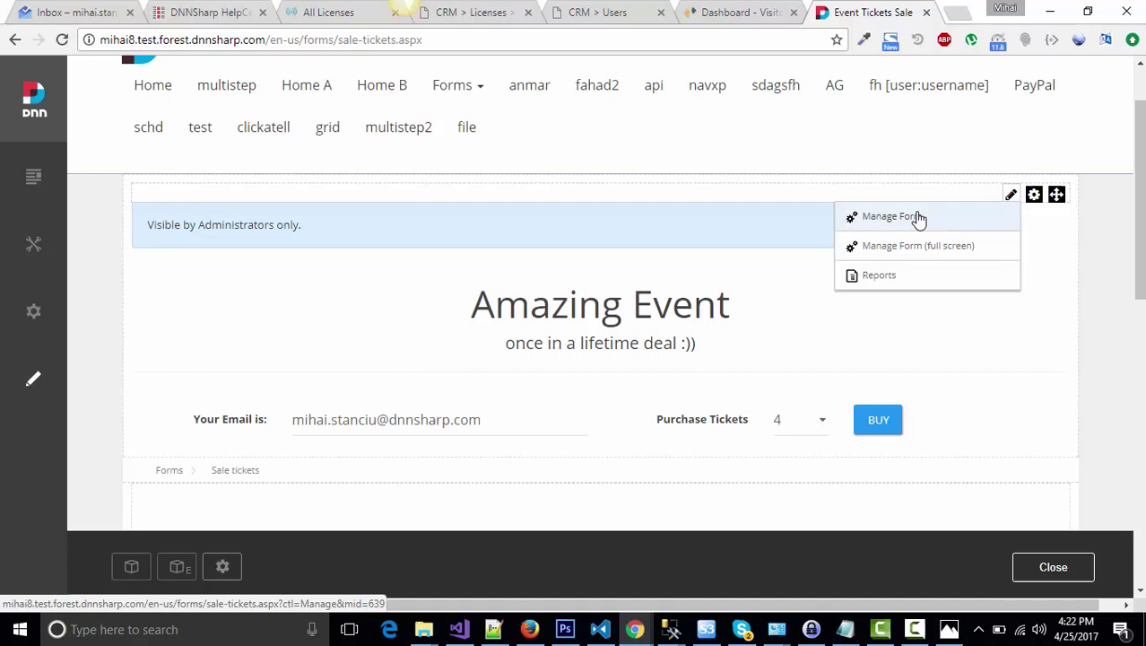
middle_click(916, 247)
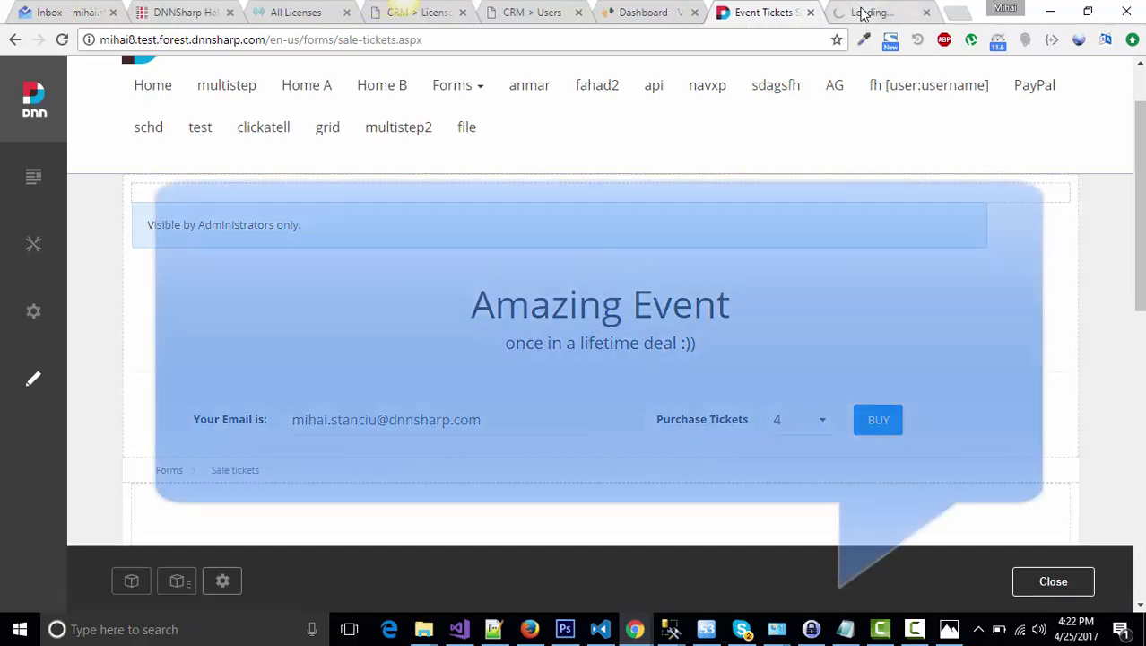
click(870, 13)
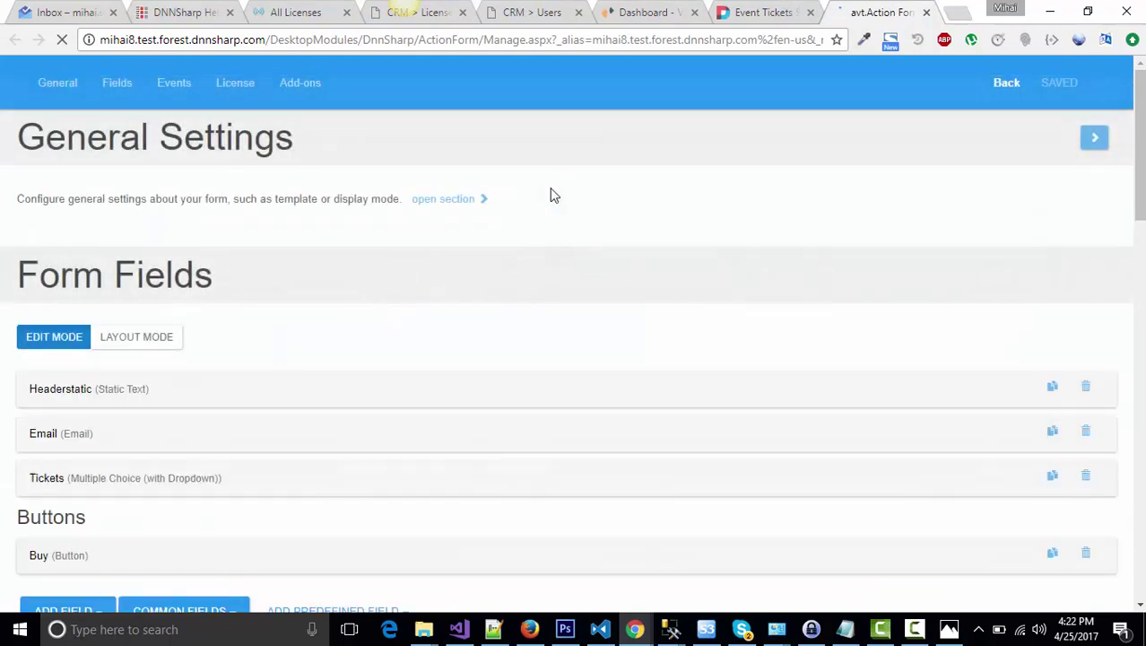
scroll(494, 253, down, 2)
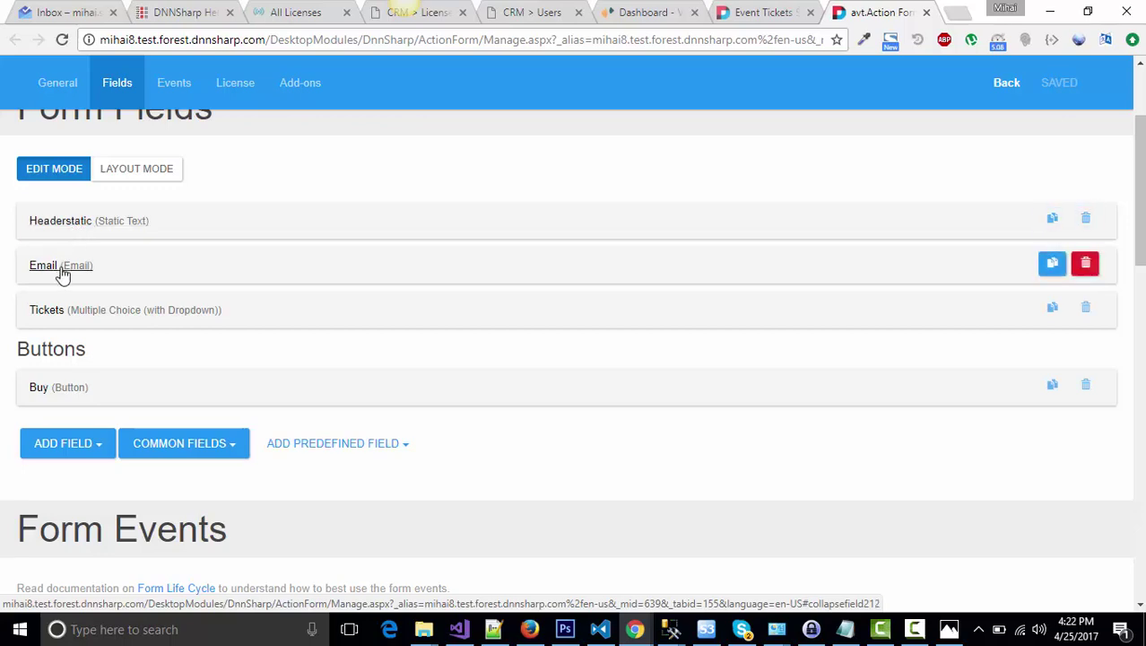
click(61, 272)
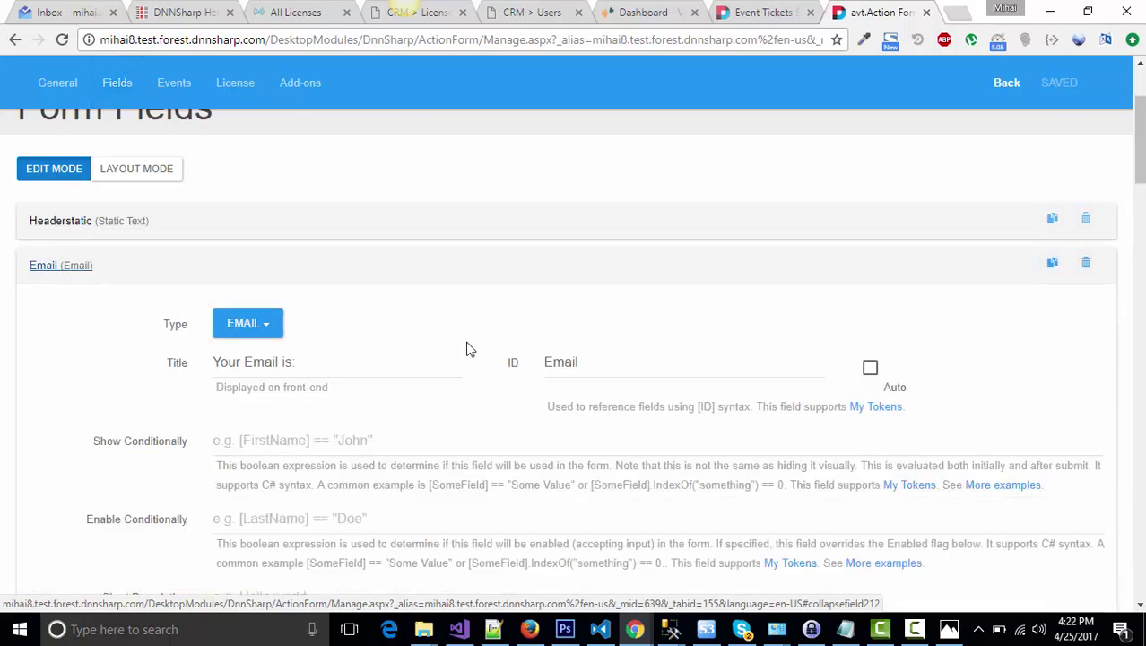
scroll(463, 335, down, 5)
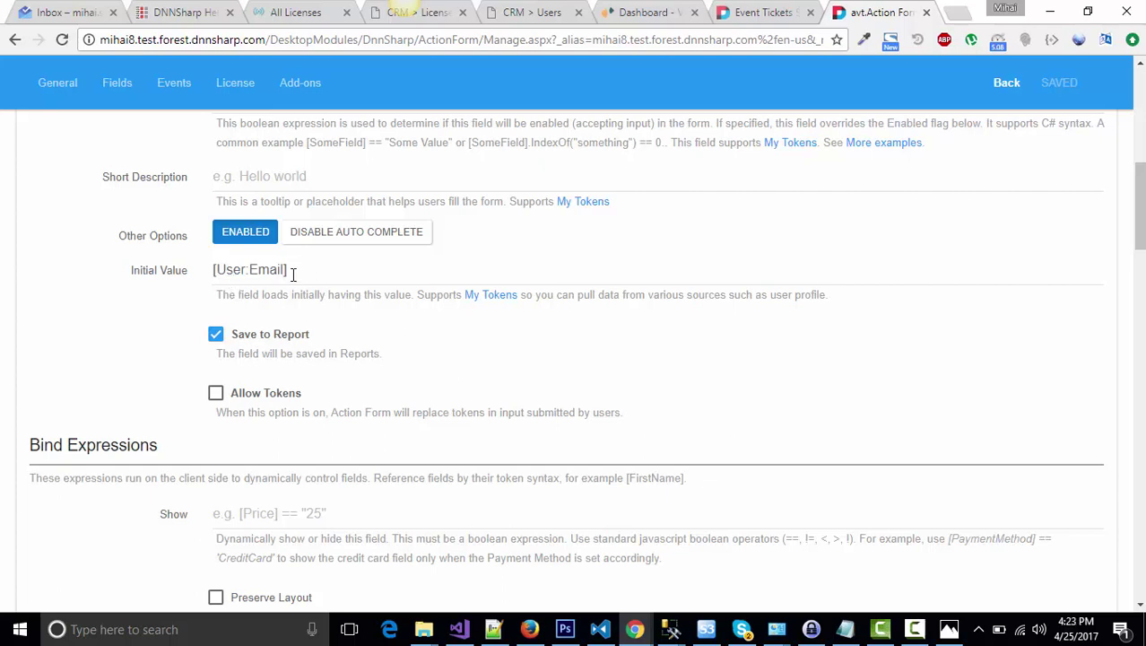
scroll(347, 337, down, 3)
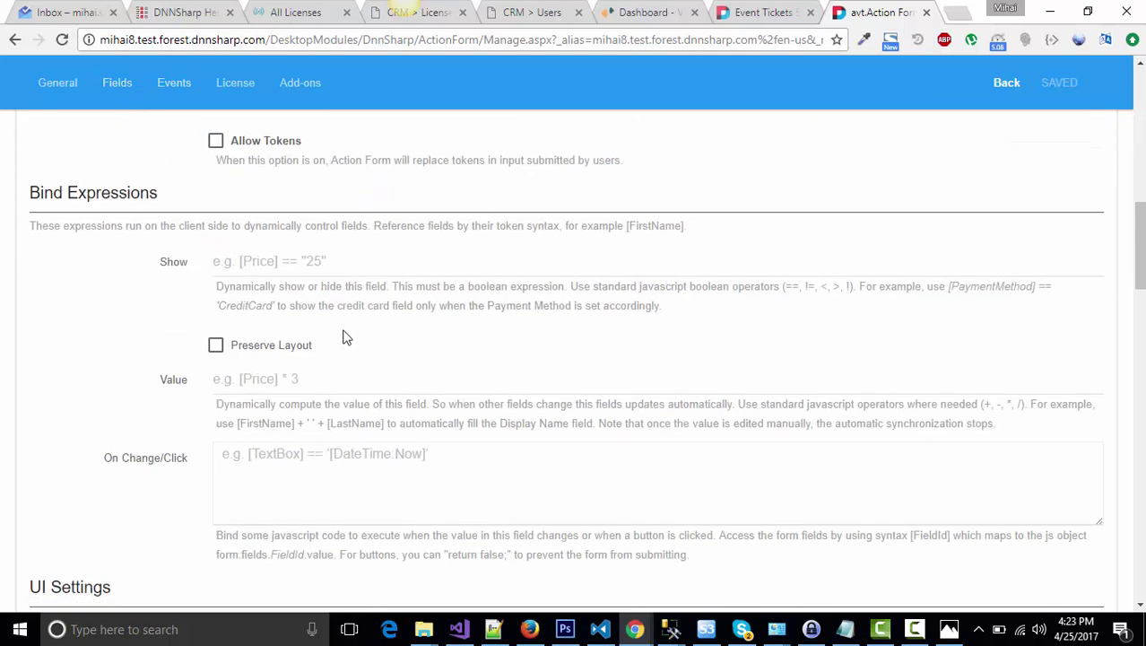
scroll(347, 338, down, 8)
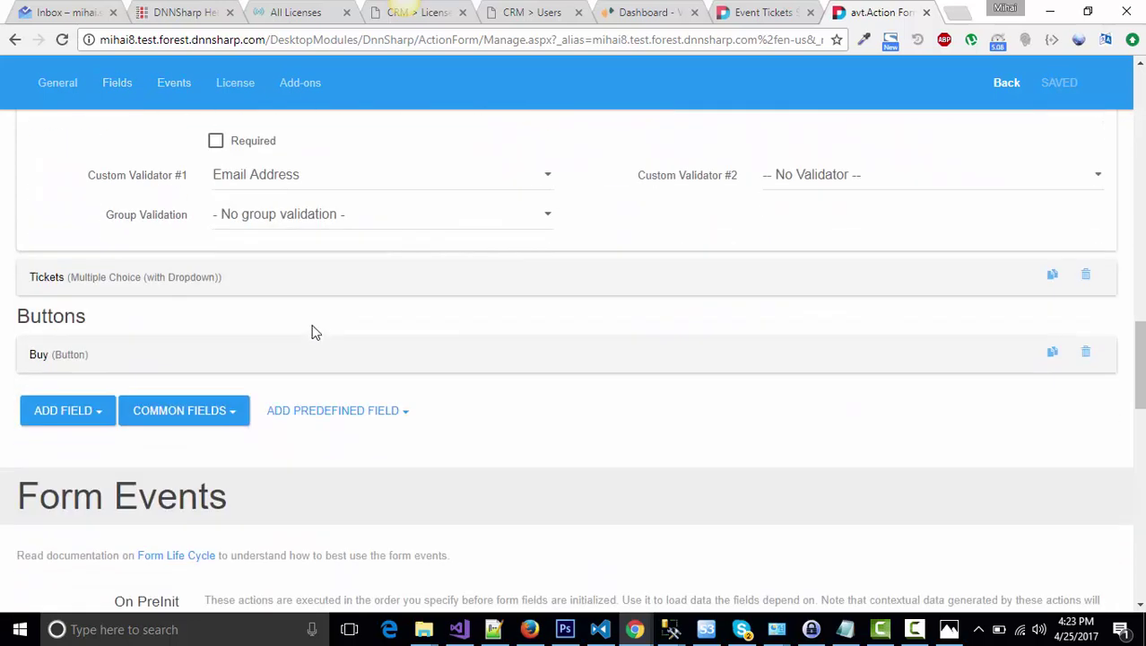
Expand the Tickets field and review its items list: 1|10, 2|20, 3|30, 4|40
click(124, 284)
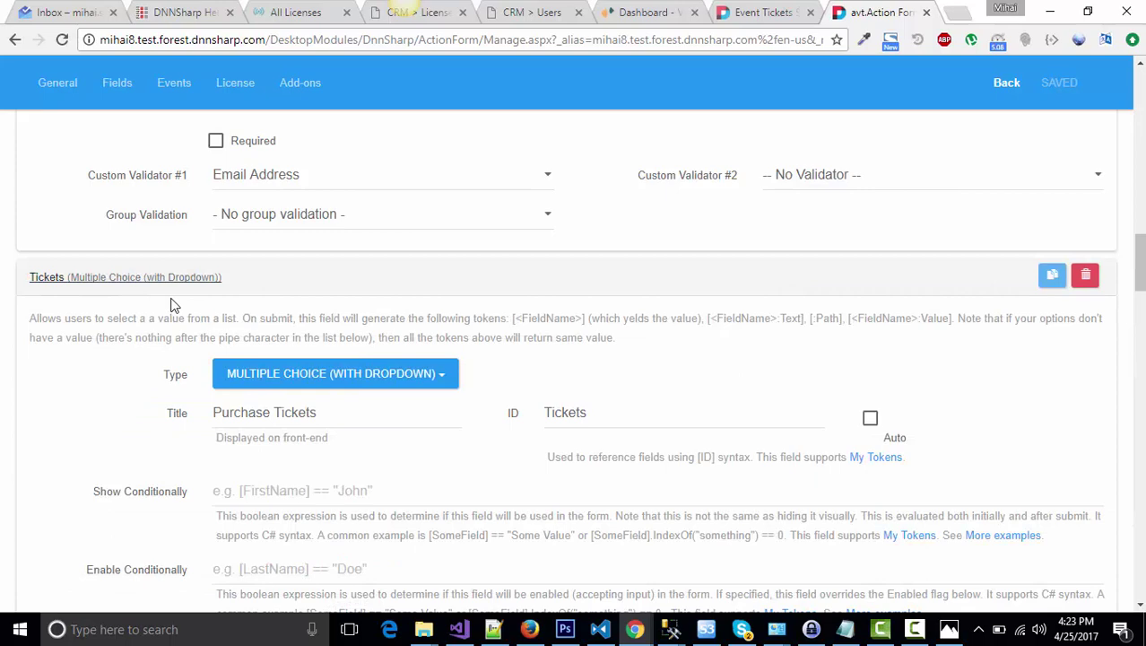
scroll(458, 392, down, 6)
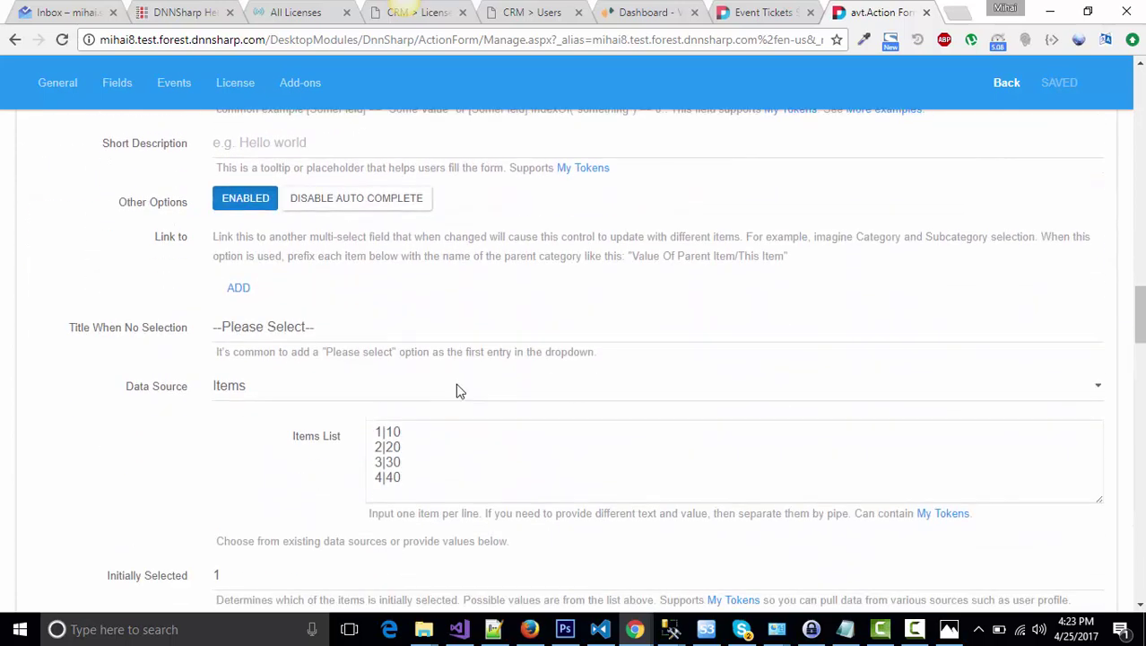
scroll(459, 392, down, 1)
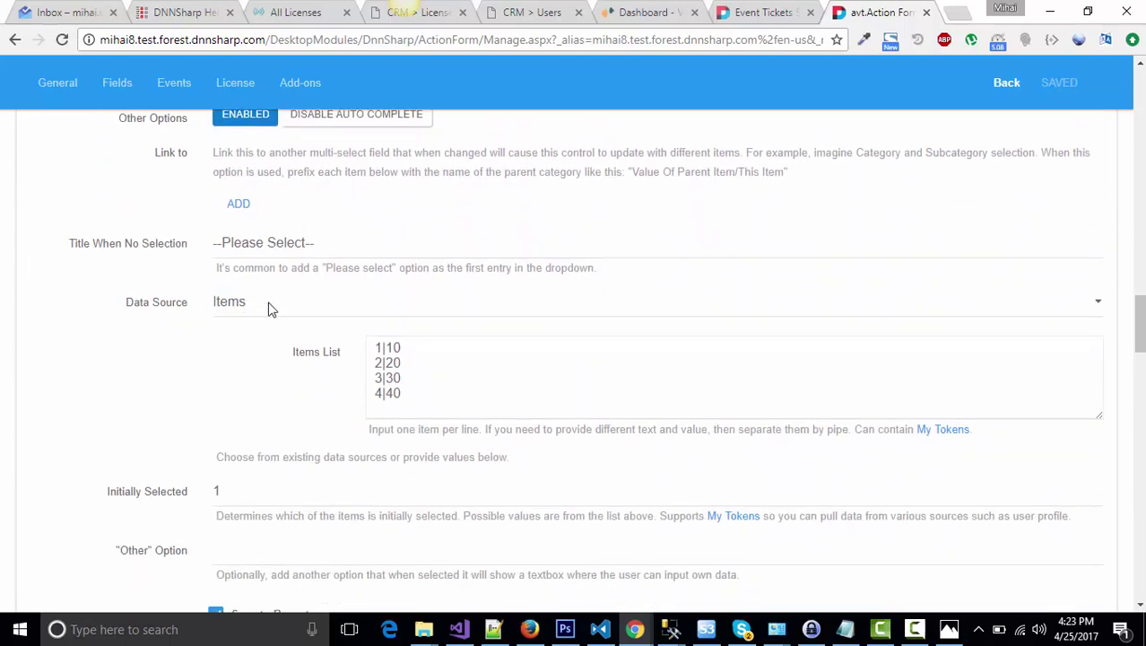
double_click(378, 349)
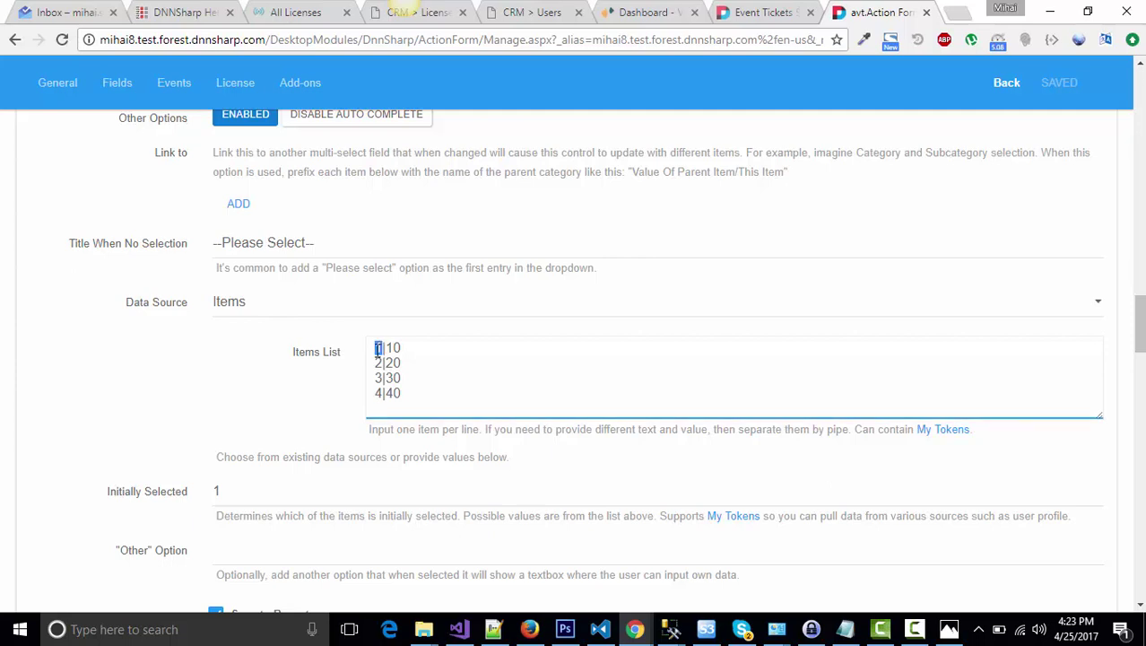
double_click(377, 362)
click(381, 394)
double_click(393, 348)
double_click(393, 362)
click(402, 377)
double_click(392, 377)
double_click(389, 394)
scroll(401, 393, down, 2)
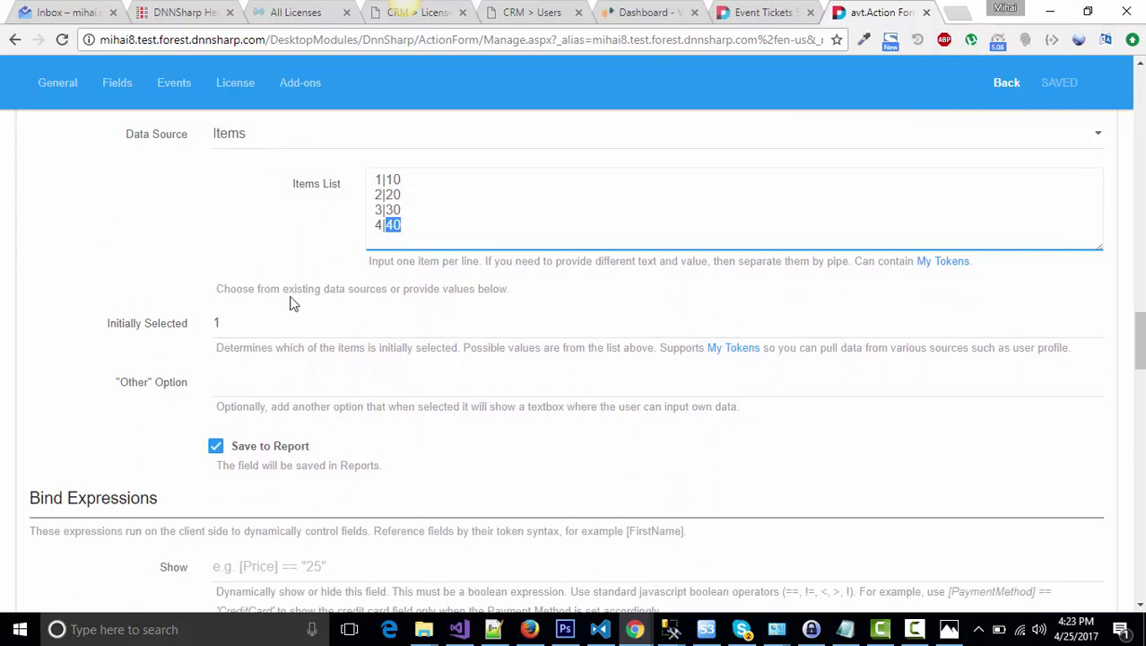
scroll(282, 332, down, 6)
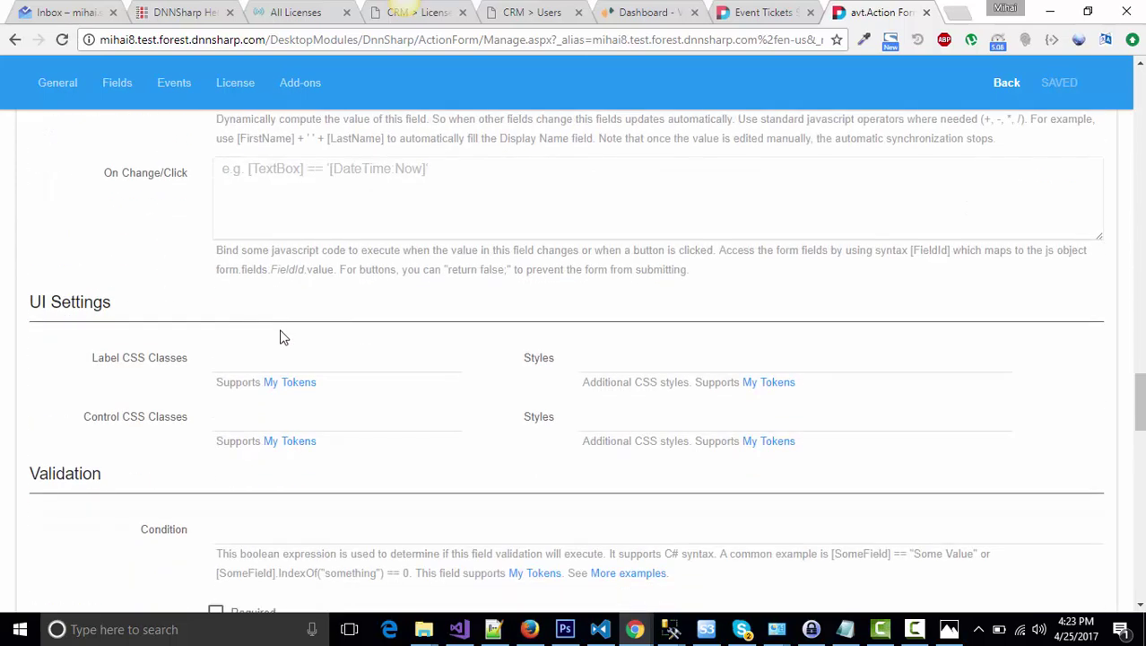
Scroll to the Buy button's On Click Handler: Load Entities (SQL), entity-list actions, Send Email, Toast Message
scroll(283, 337, down, 5)
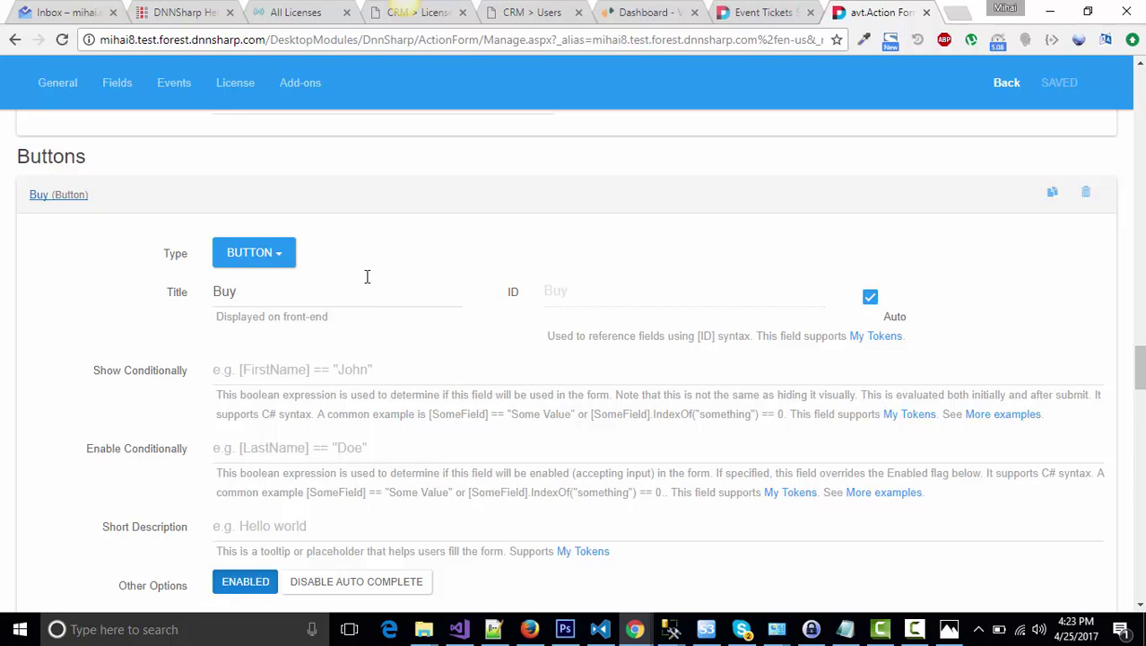
scroll(367, 275, down, 5)
scroll(391, 299, down, 3)
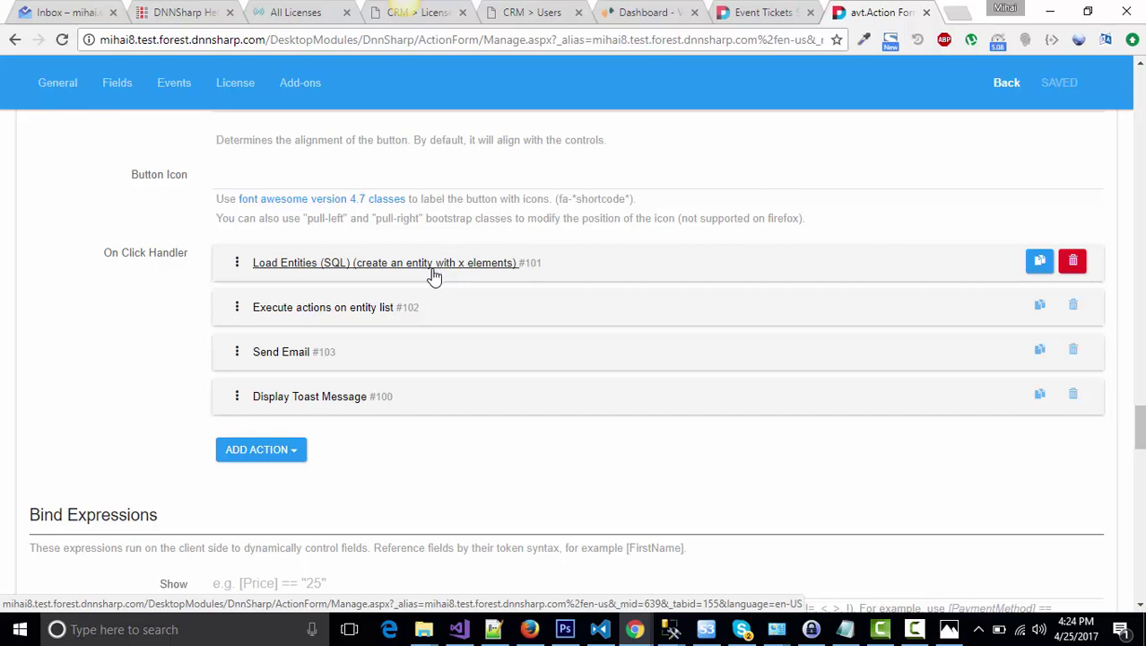
Expand Load Entities (SQL) and jot the sample list '1,2,3,4,5,6,7' in its query, trimming the end
click(434, 272)
scroll(645, 322, down, 3)
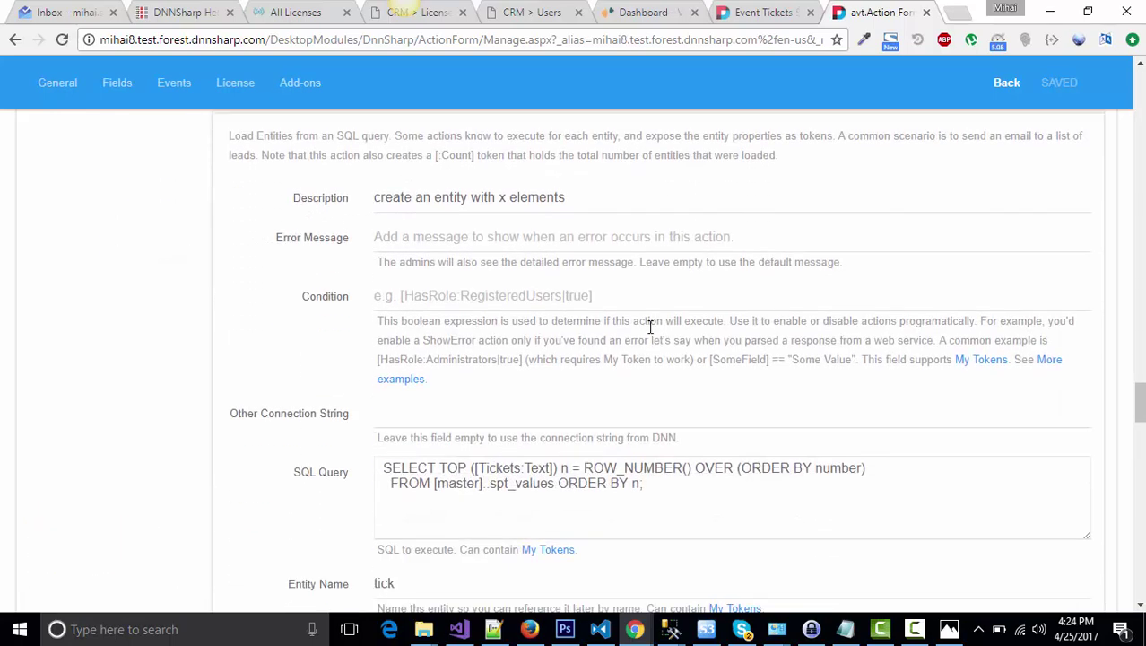
click(679, 407)
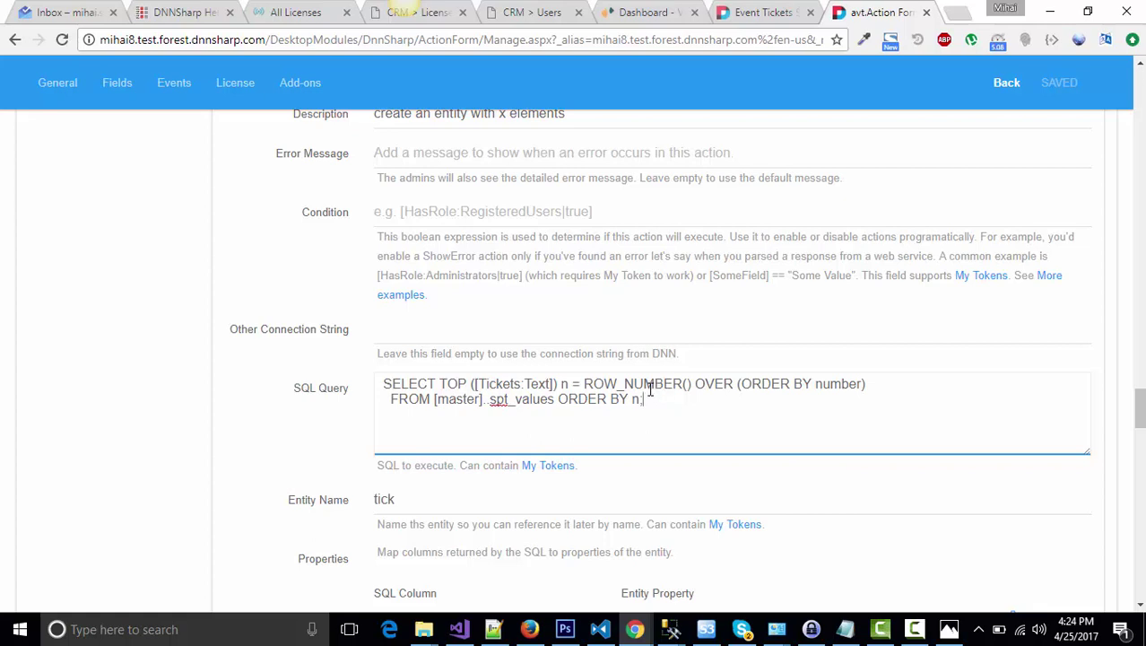
scroll(643, 385, down, 1)
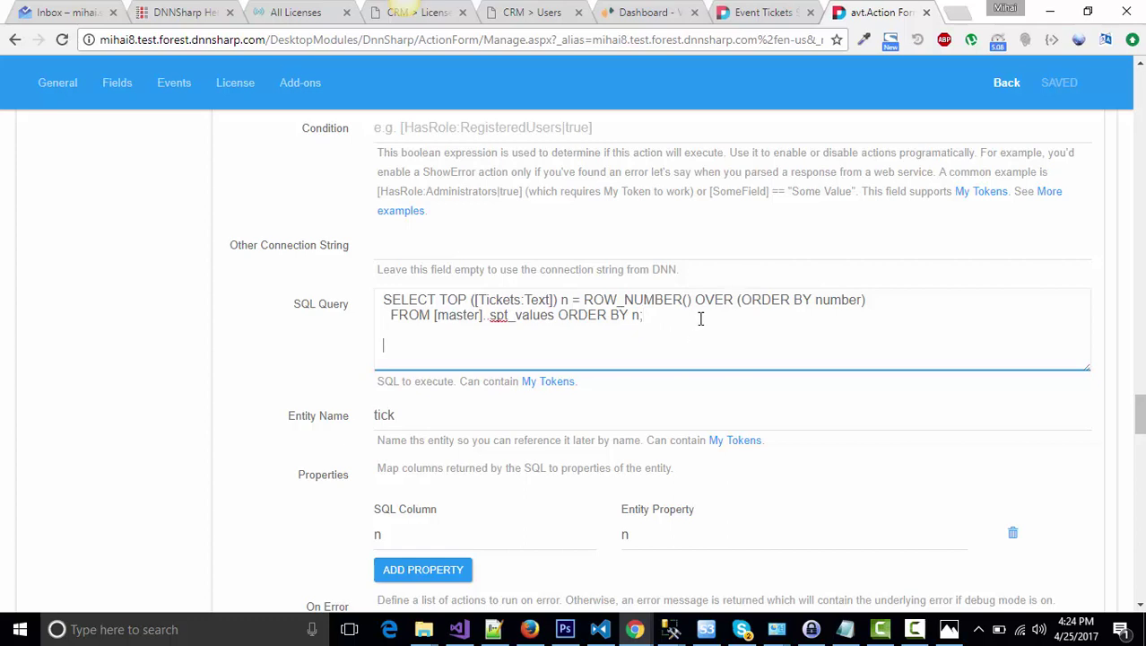
text(1,2,3,4,5,6,7)
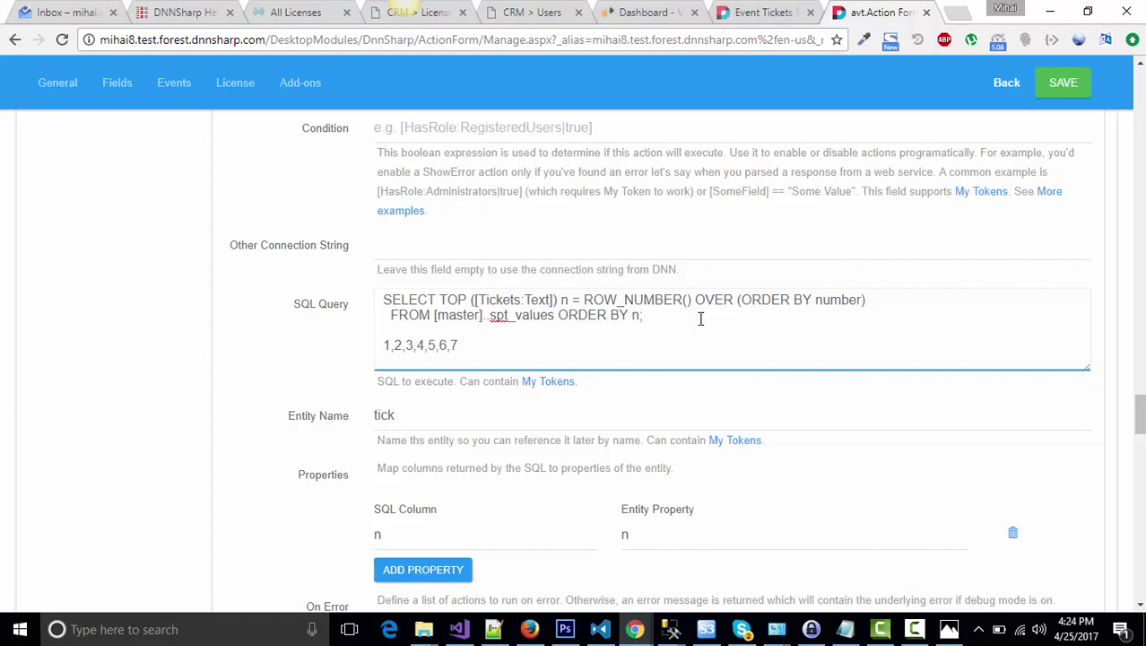
key(BackSpace)
key(BackSpace)
key(BackSpace)
key(BackSpace)
key(BackSpace)
key(BackSpace)
key(BackSpace)
key(BackSpace)
key(BackSpace)
key(BackSpace)
key(BackSpace)
key(BackSpace)
key(BackSpace)
key(BackSpace)
key(BackSpace)
key(BackSpace)
scroll(443, 264, down, 5)
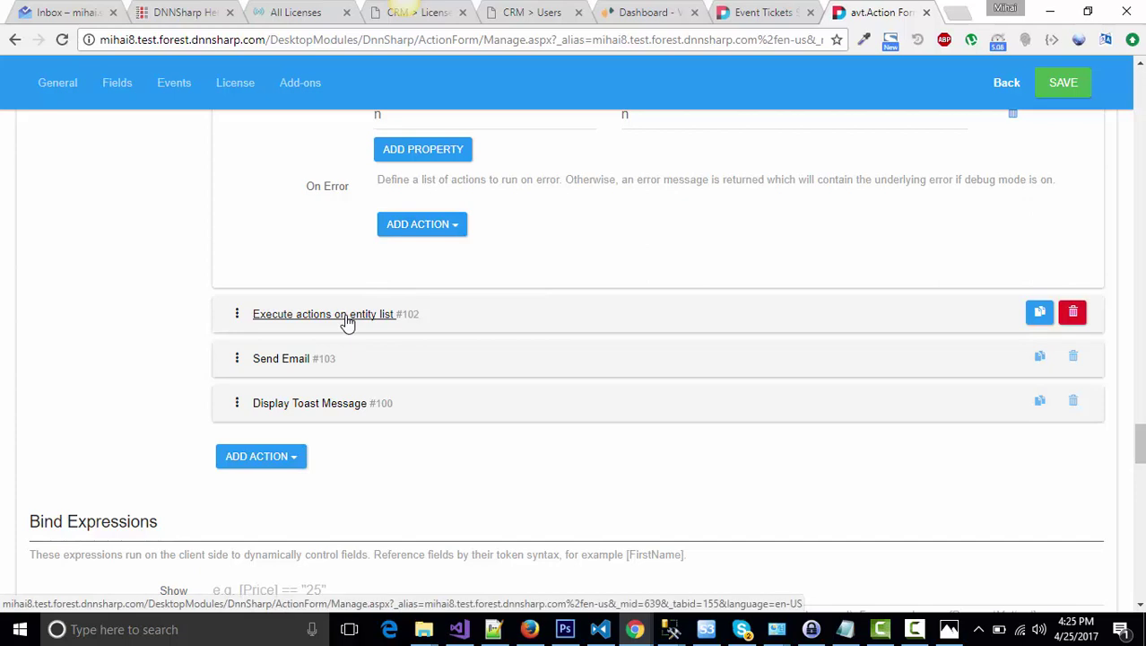
Expand the Execute actions on entity list action and its Run SQL Query step
click(346, 315)
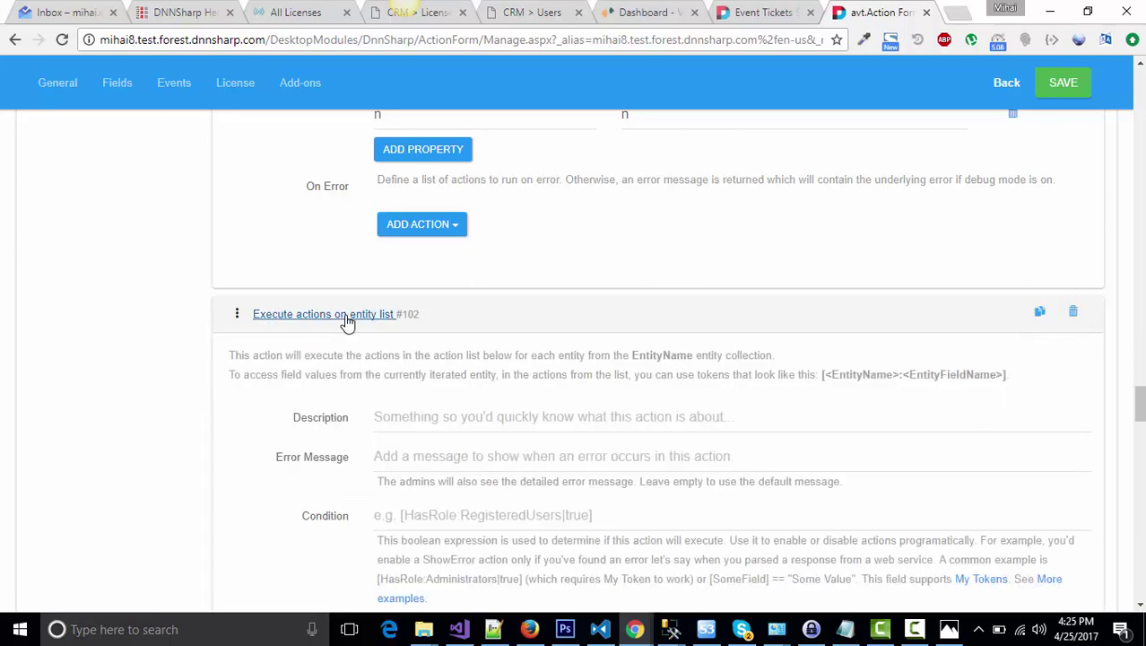
scroll(504, 323, down, 5)
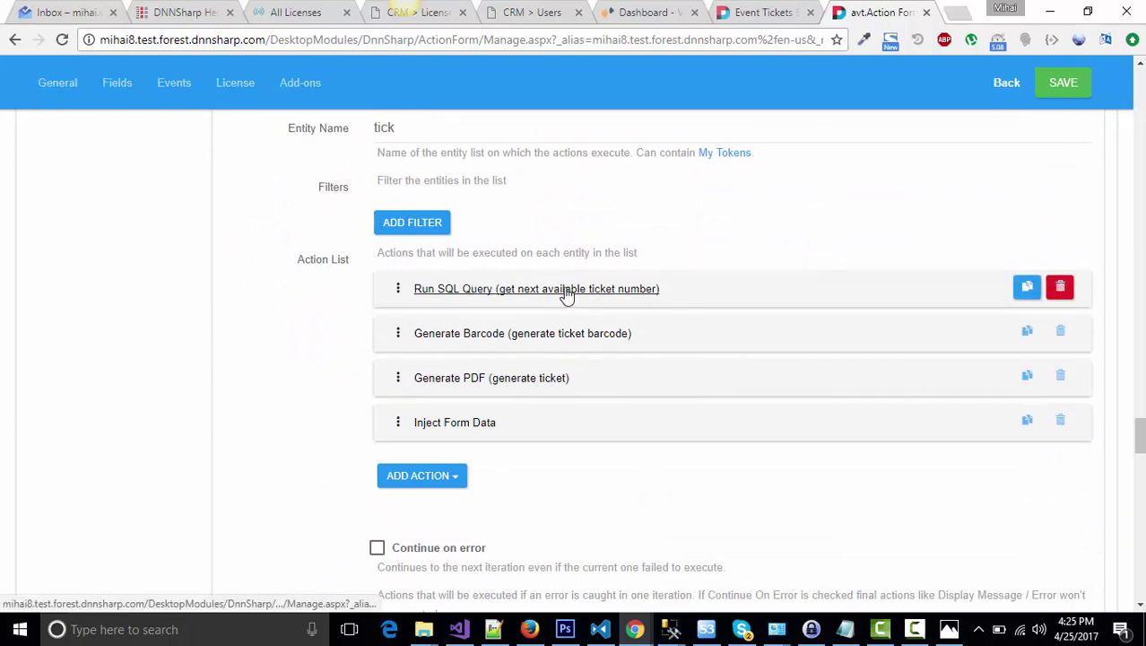
click(567, 290)
scroll(567, 289, down, 4)
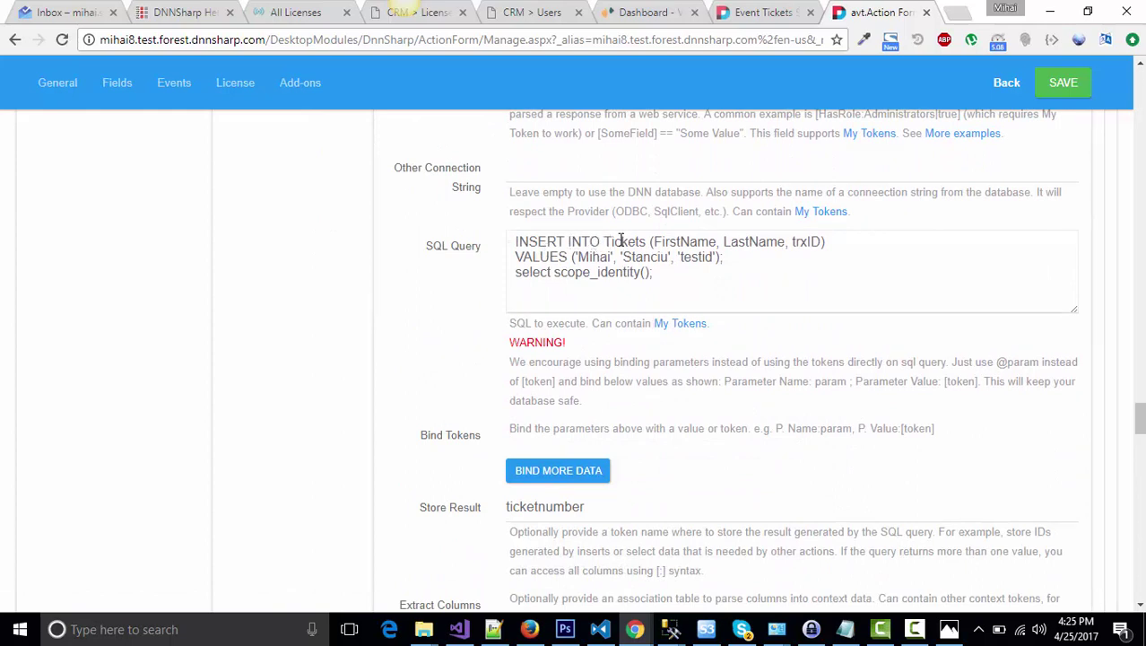
Review the query's INSERT INTO Tickets with trxID and select scope_identity(), stored as ticketnumber
drag(515, 241, 671, 243)
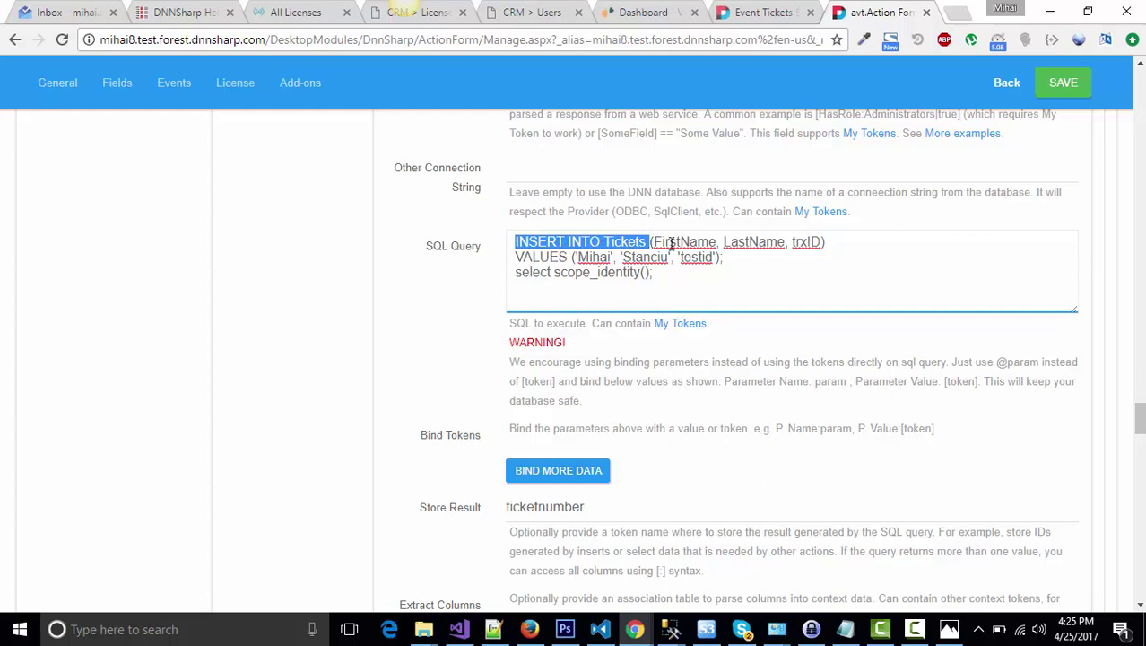
click(671, 243)
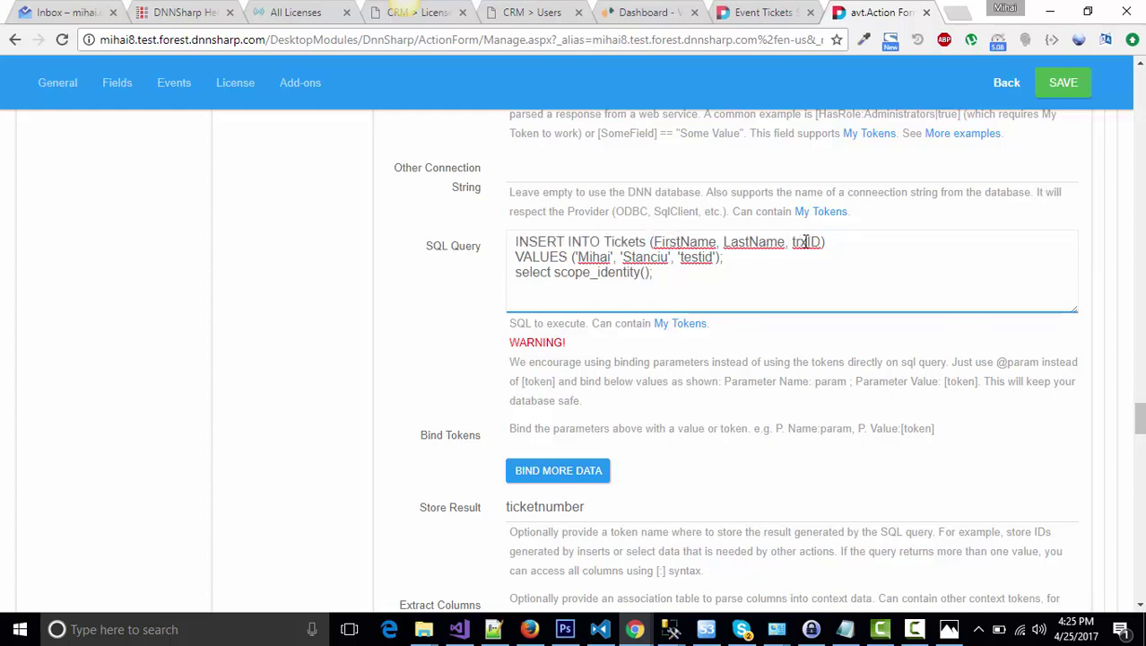
click(801, 242)
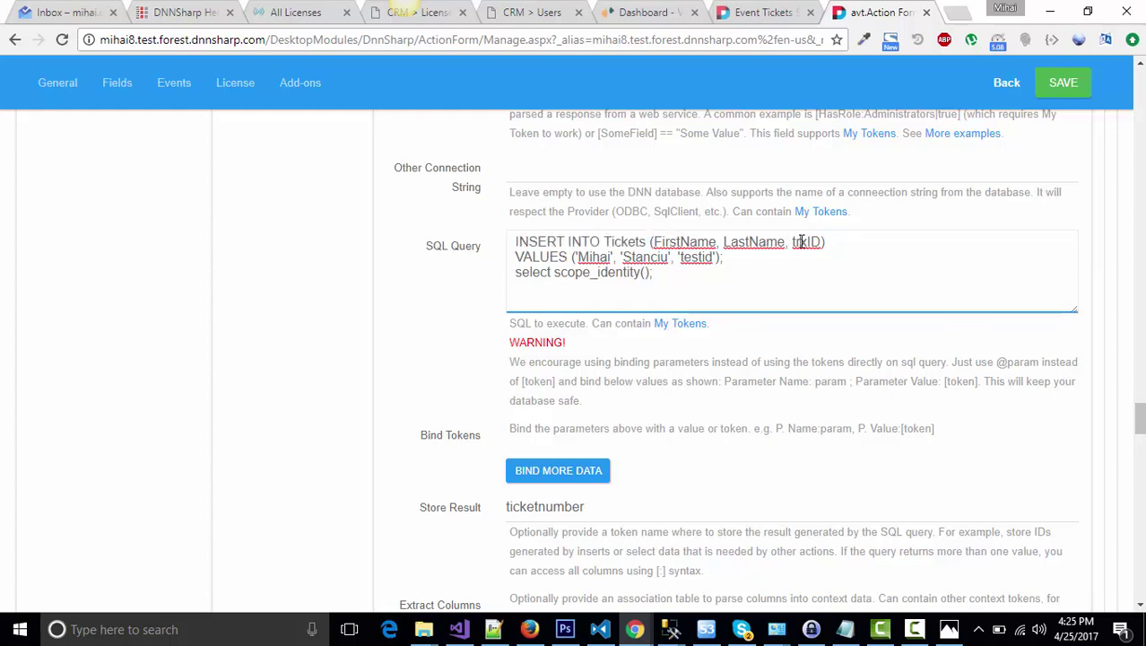
click(657, 272)
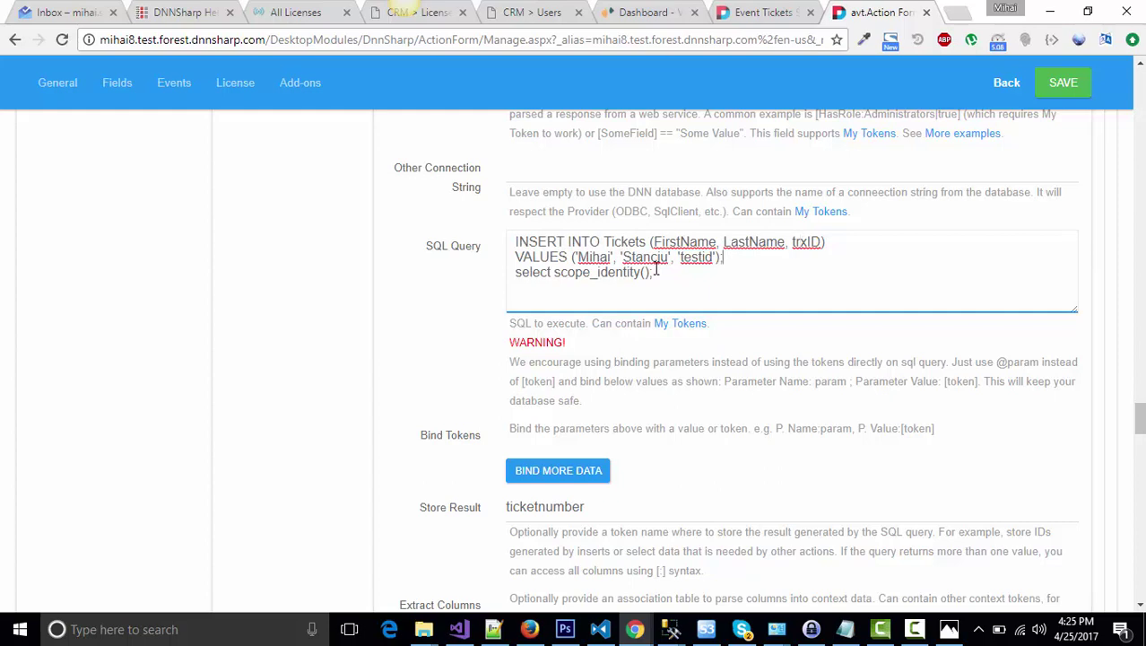
triple_click(644, 274)
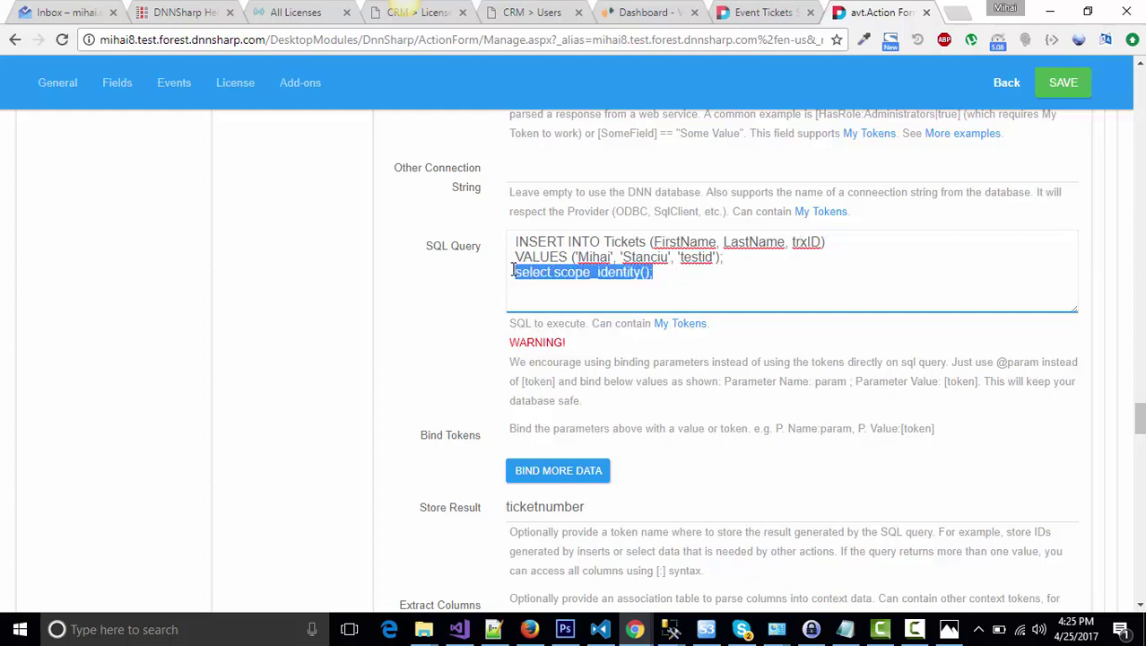
click(670, 277)
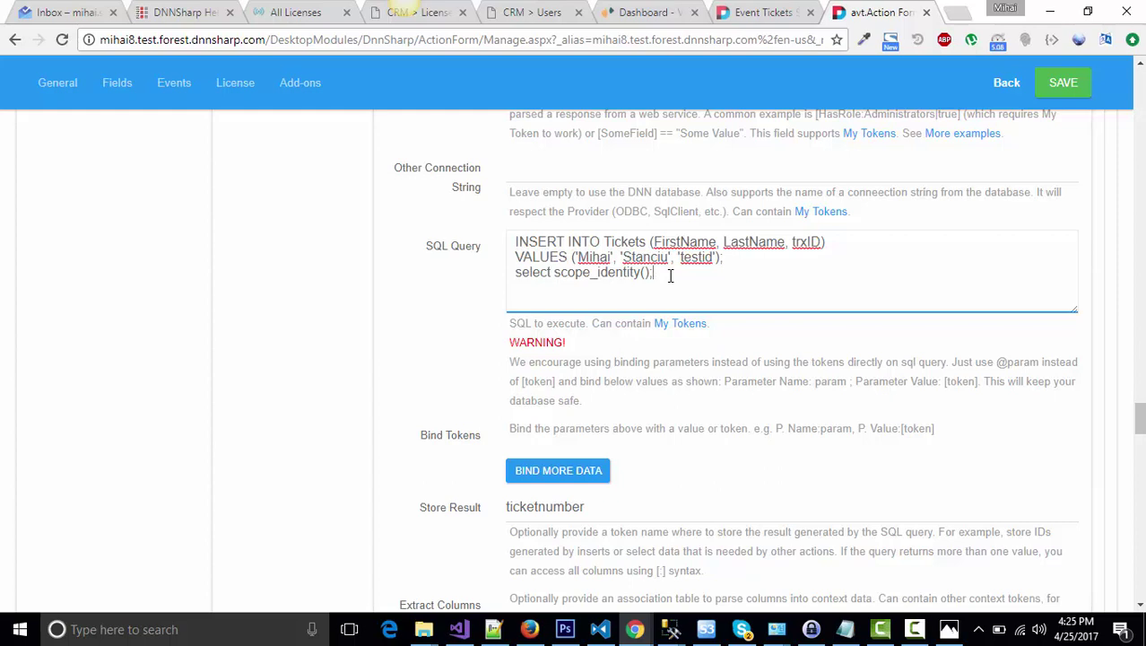
scroll(668, 278, down, 1)
scroll(659, 305, up, 1)
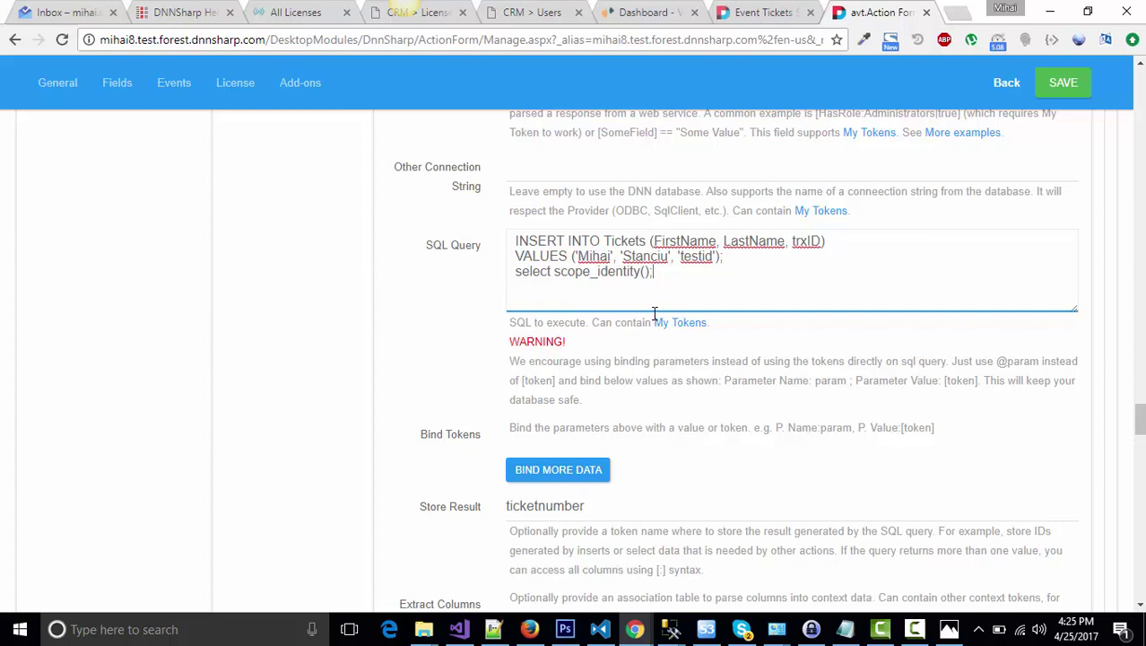
scroll(628, 332, down, 2)
double_click(577, 340)
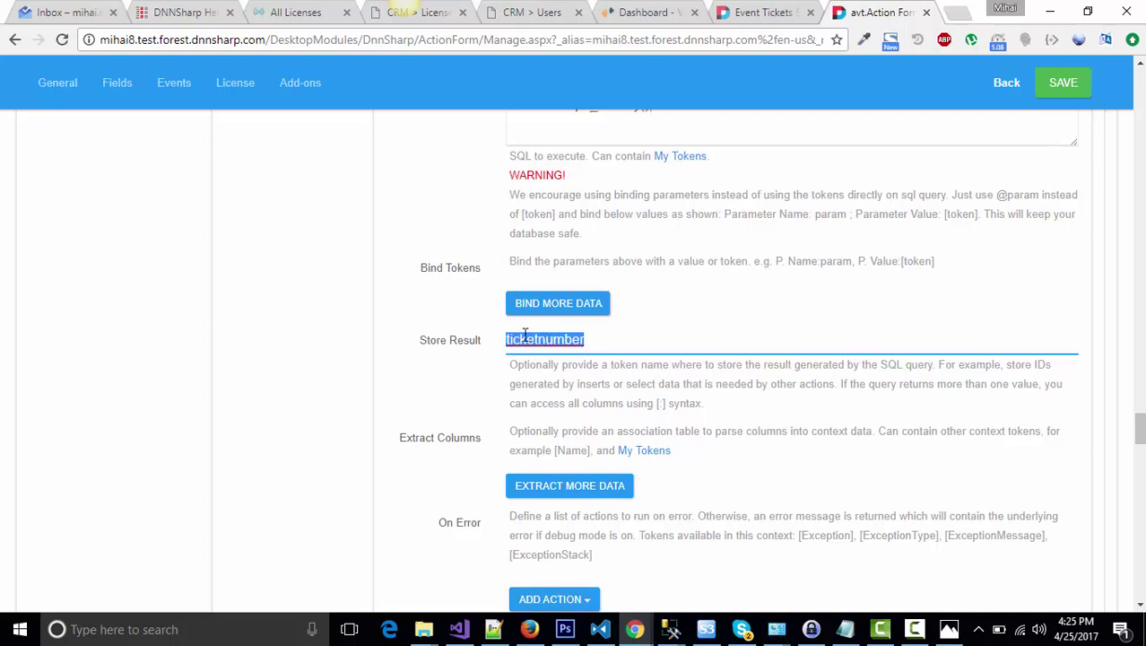
scroll(525, 332, up, 7)
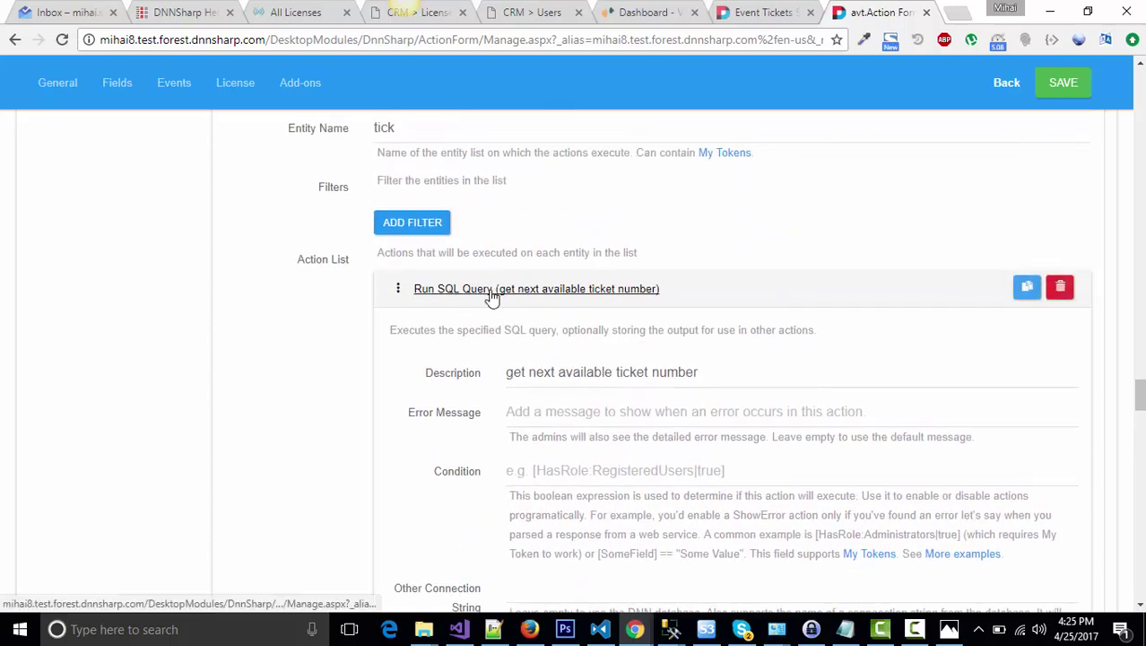
click(492, 296)
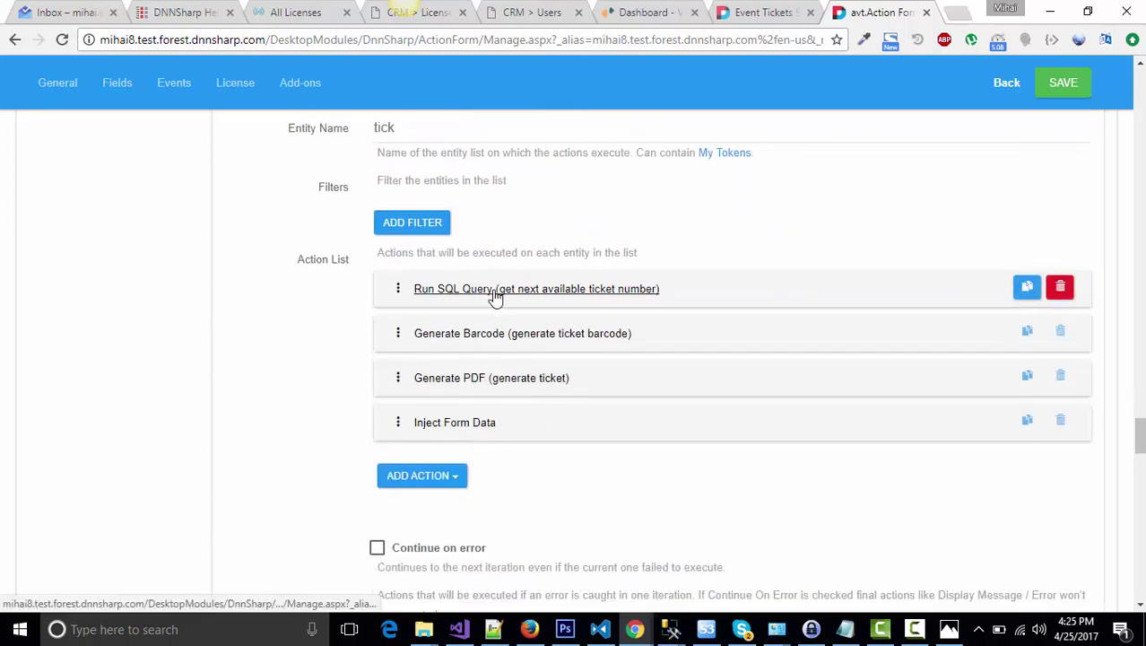
click(556, 339)
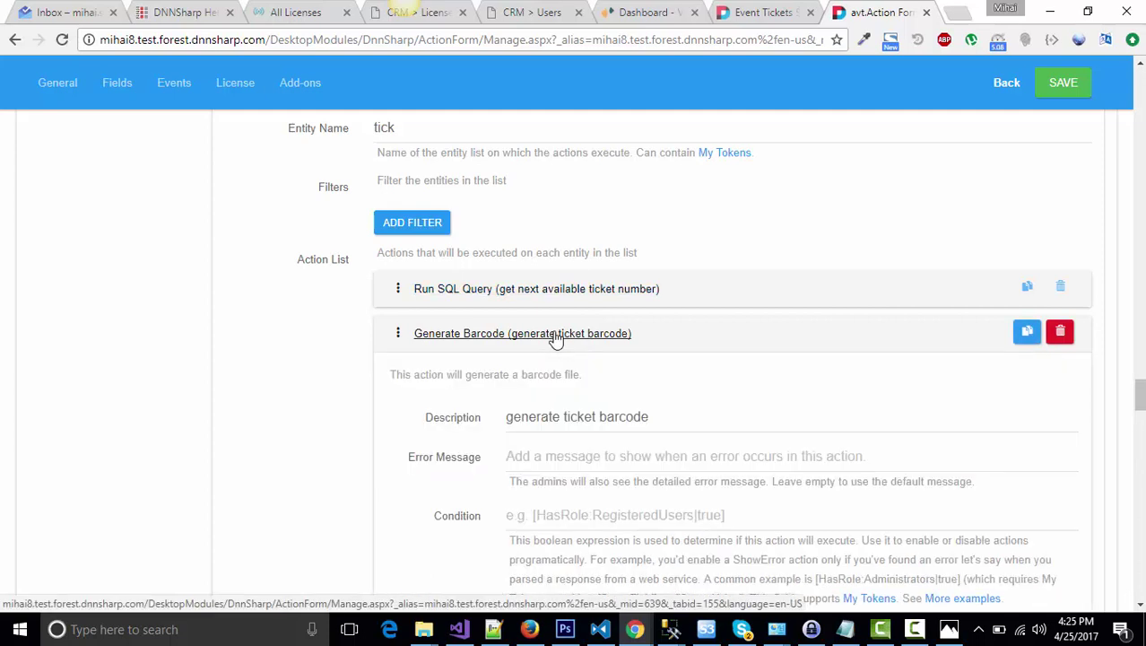
scroll(627, 336, down, 4)
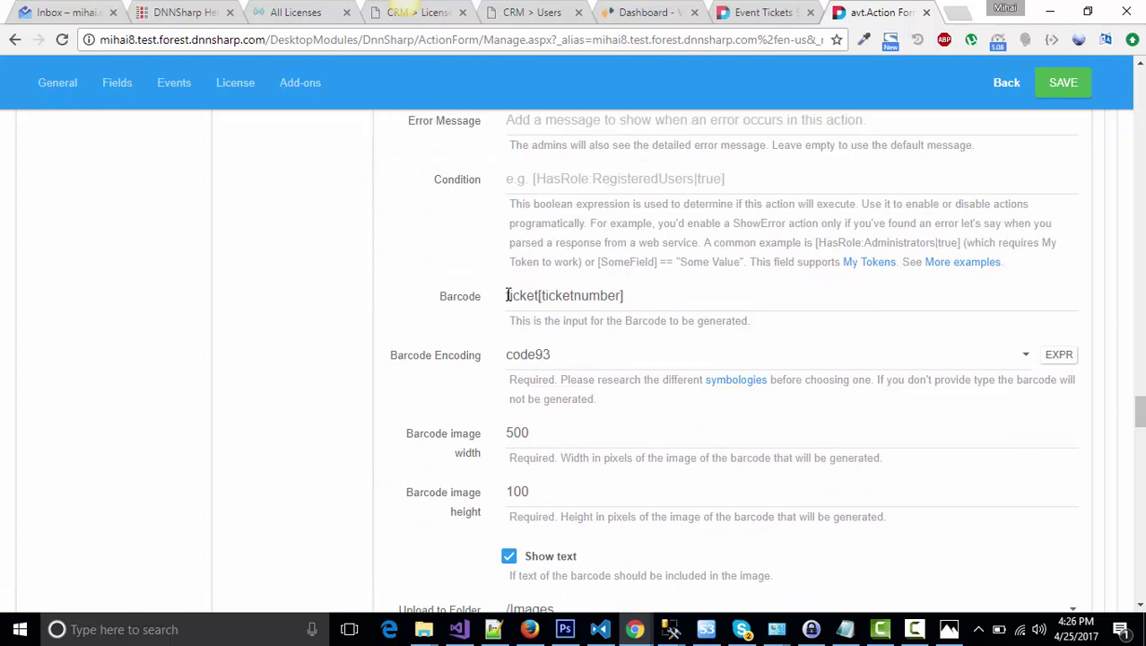
drag(507, 295, 539, 295)
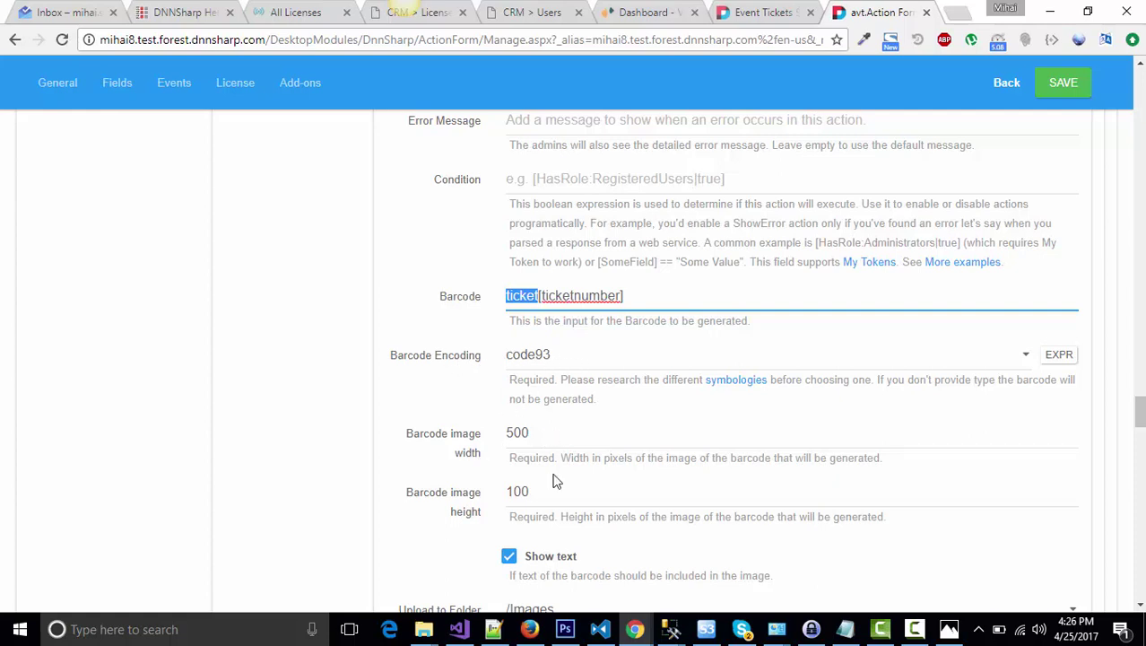
scroll(555, 478, down, 4)
scroll(565, 463, down, 1)
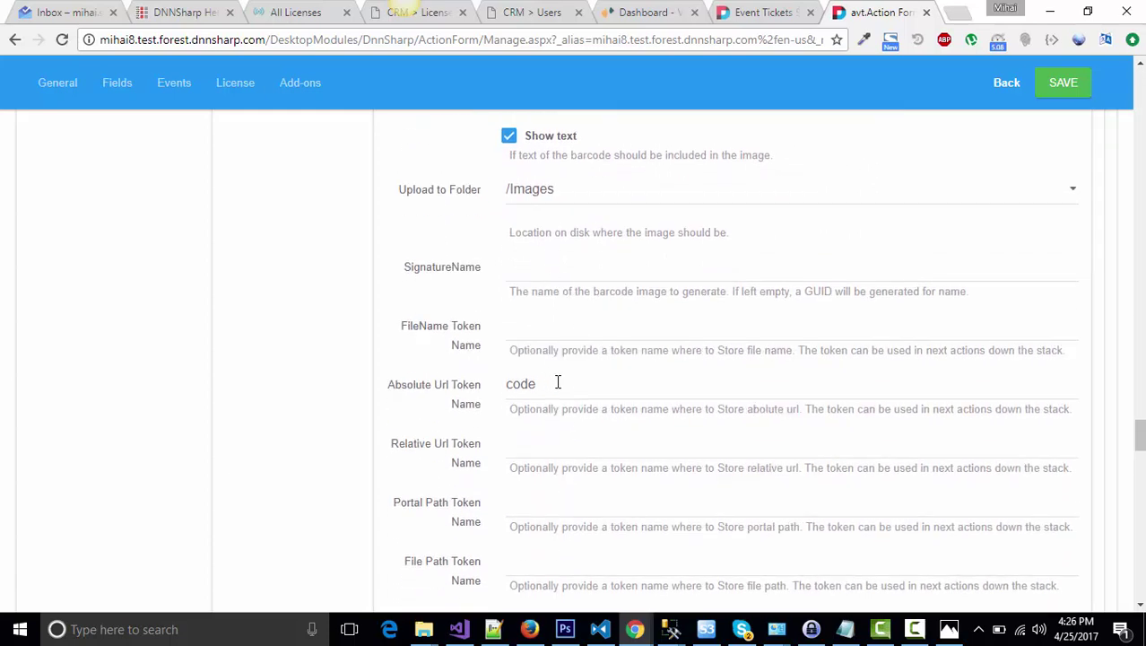
drag(536, 383, 463, 381)
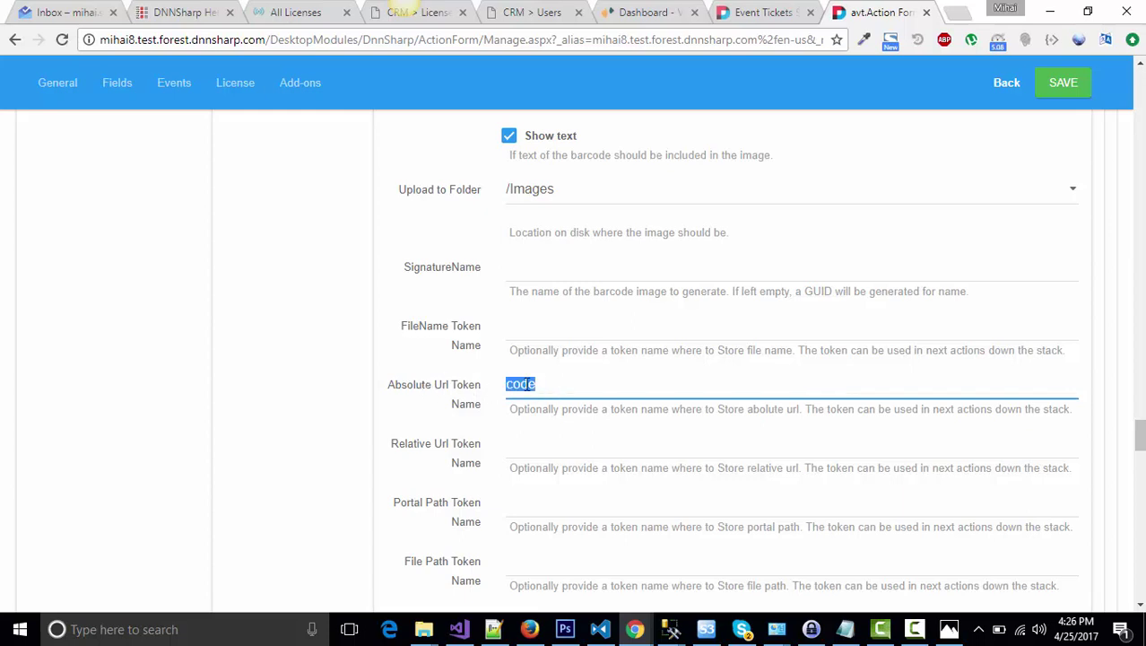
scroll(528, 386, up, 1)
scroll(527, 386, down, 5)
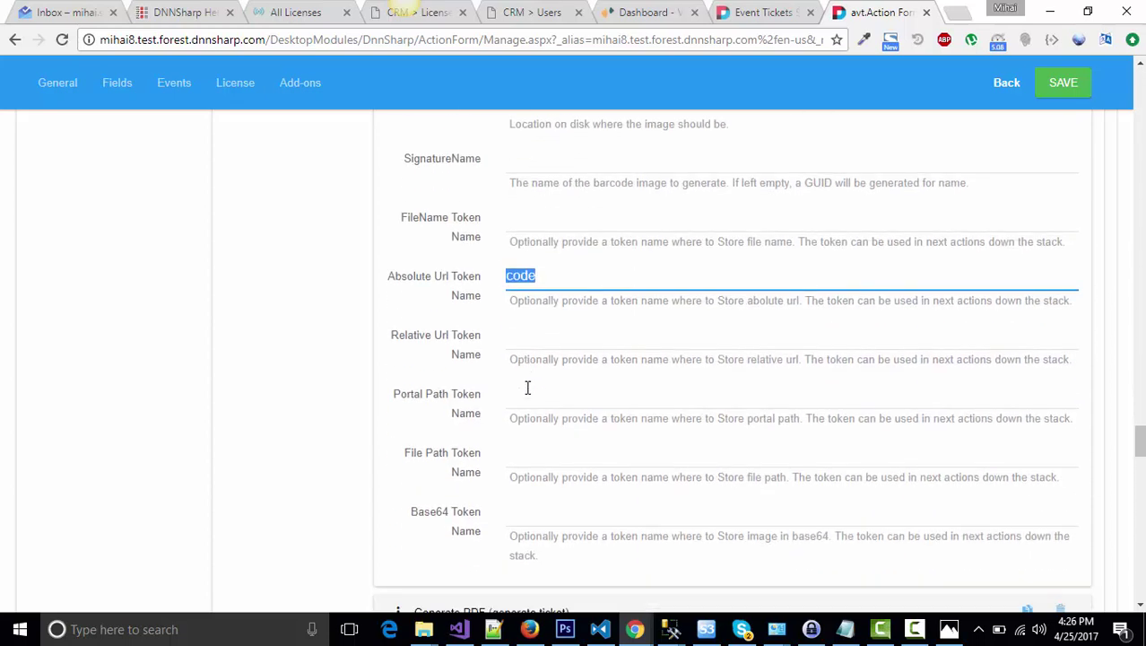
Expand the Generate PDF 'generate ticket' action and show its ticket template as raw HTML
click(489, 386)
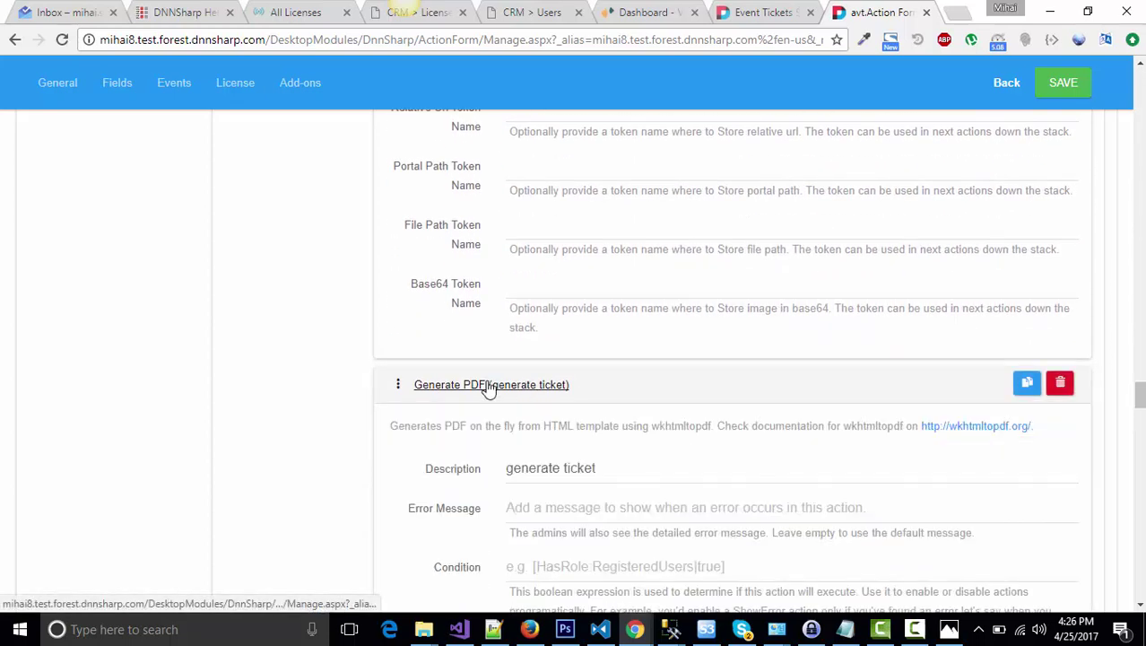
scroll(547, 381, down, 2)
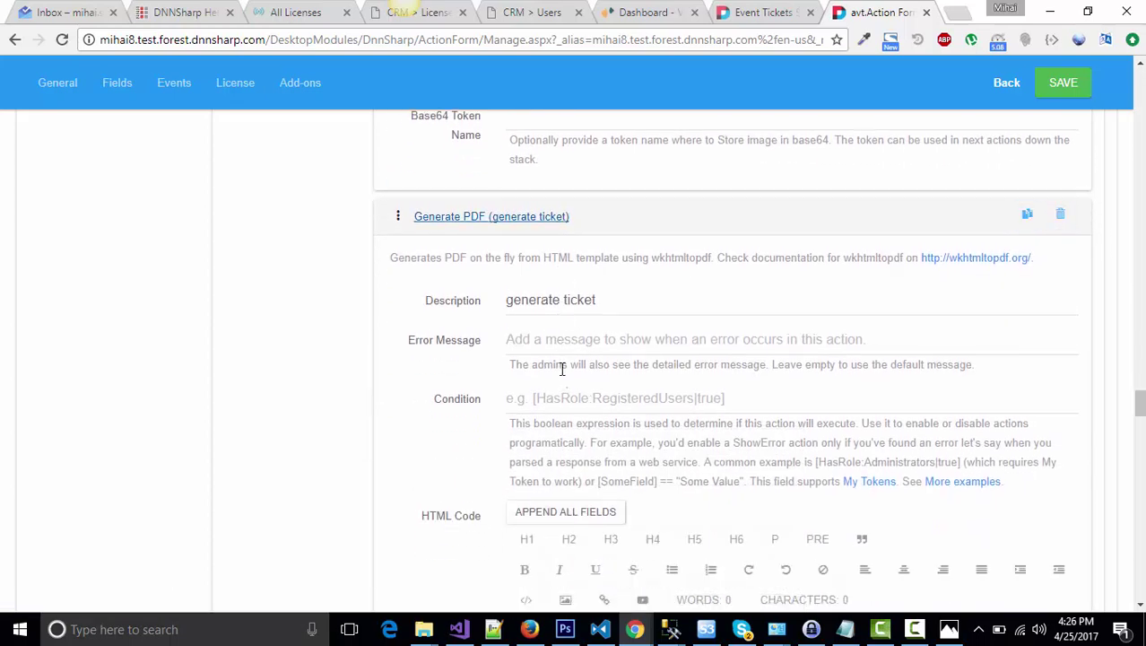
scroll(563, 368, down, 2)
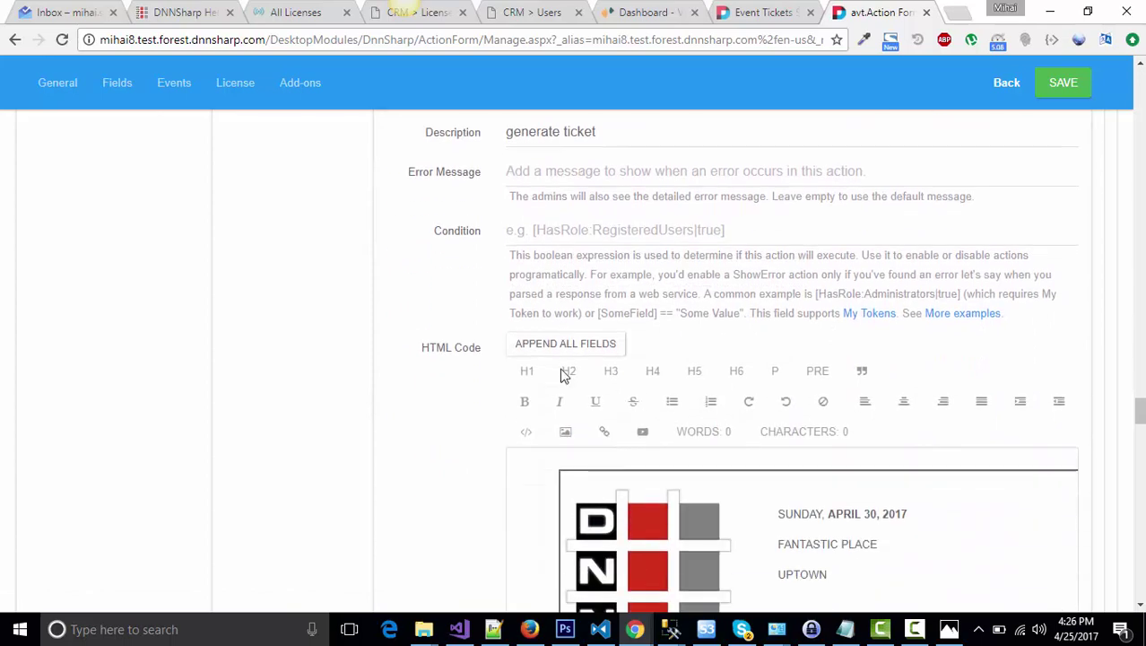
scroll(583, 341, down, 3)
click(545, 348)
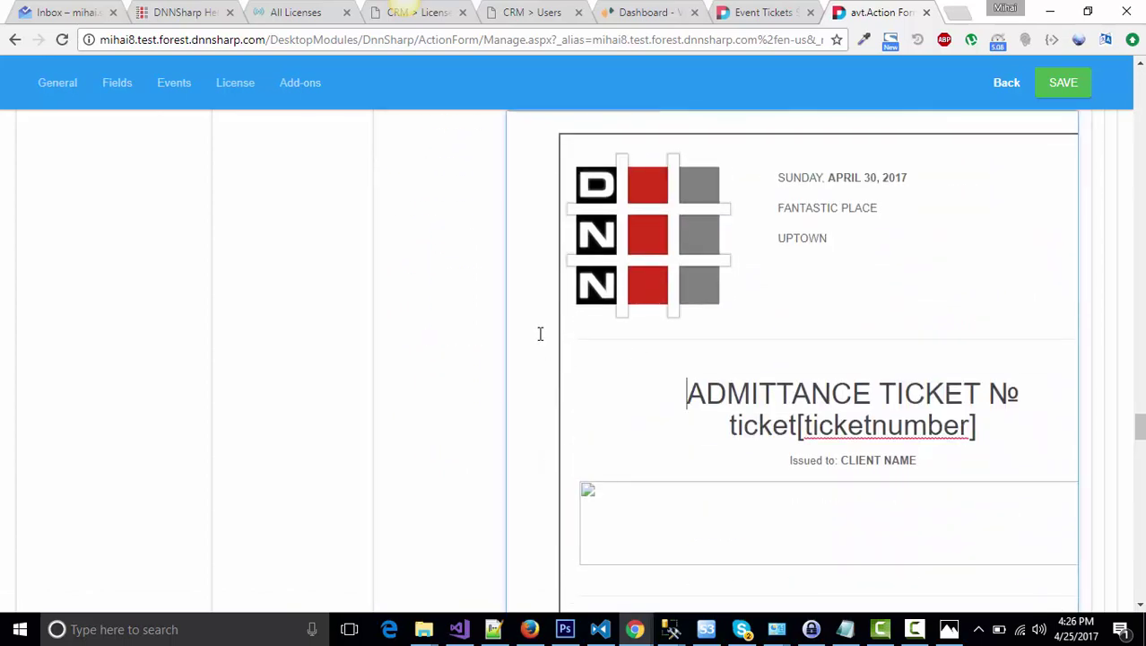
scroll(543, 333, up, 3)
click(527, 350)
scroll(694, 412, down, 5)
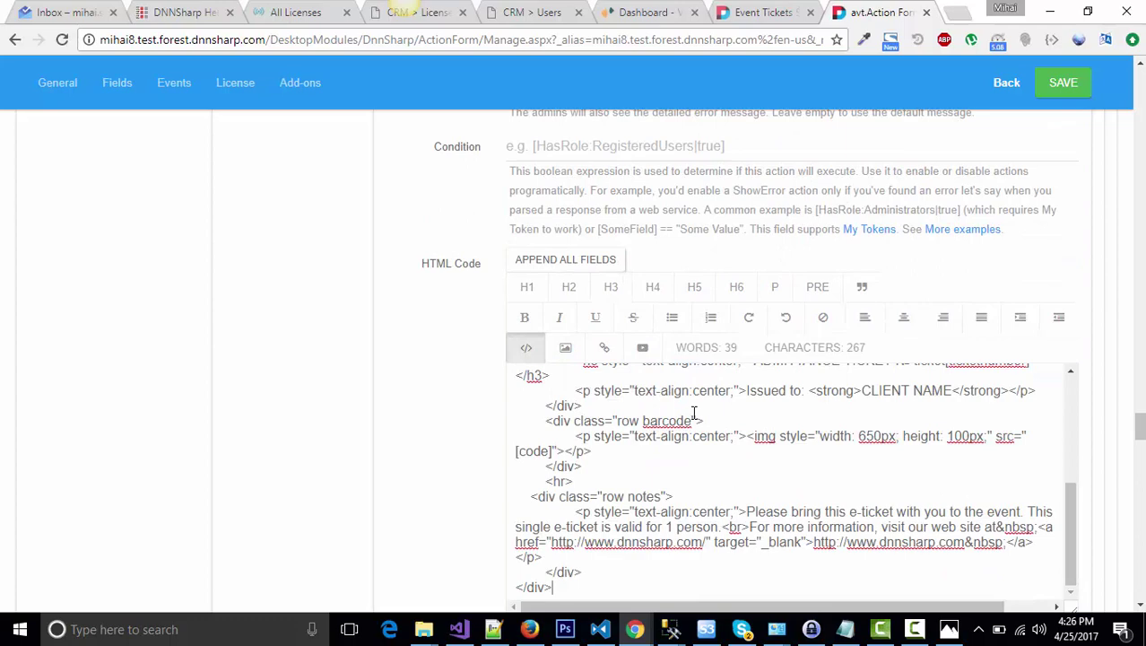
scroll(627, 431, up, 5)
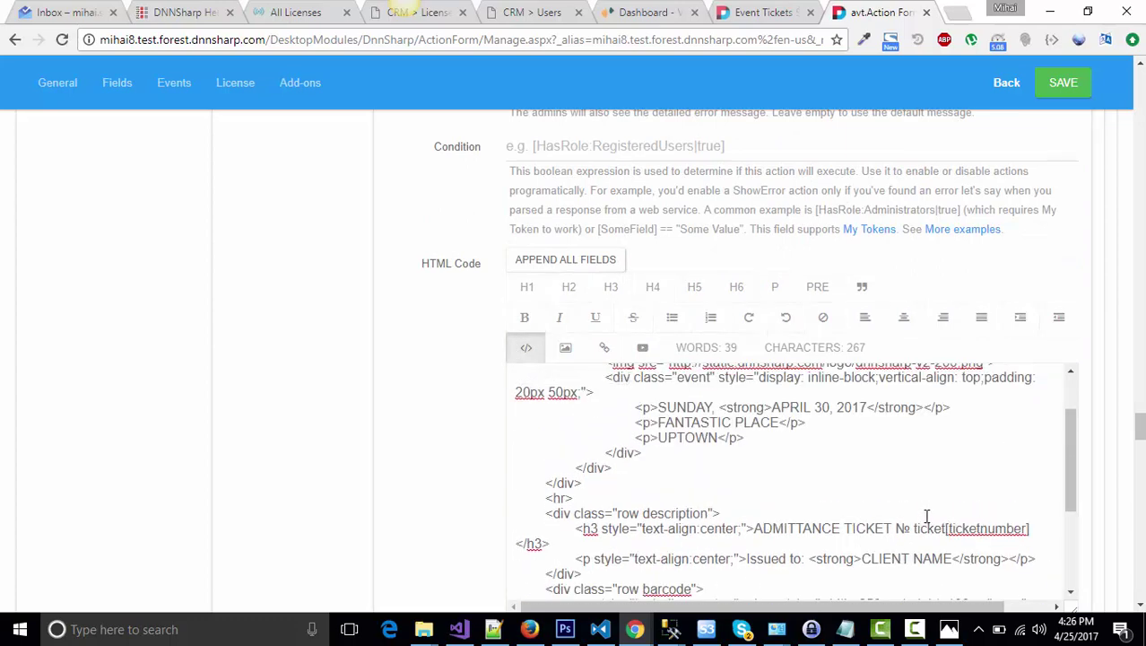
scroll(926, 520, down, 2)
scroll(844, 476, down, 2)
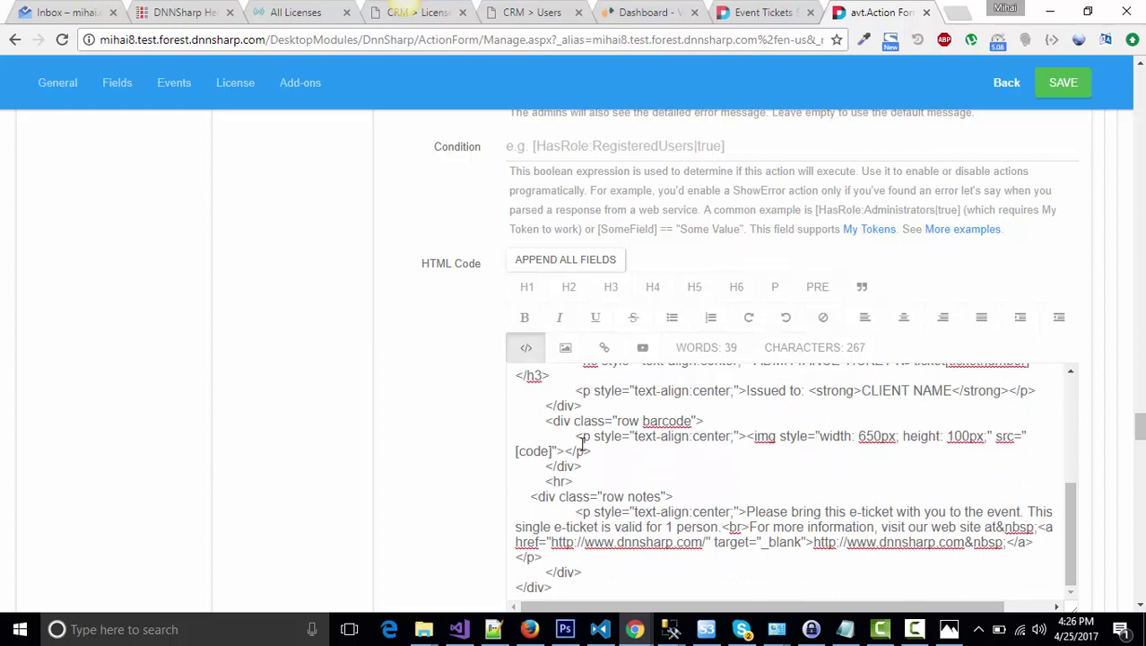
Point out the [code] barcode image token and the ticketlink URL token, then collapse Generate PDF
key(ctrl+a)
click(525, 449)
drag(516, 451, 554, 451)
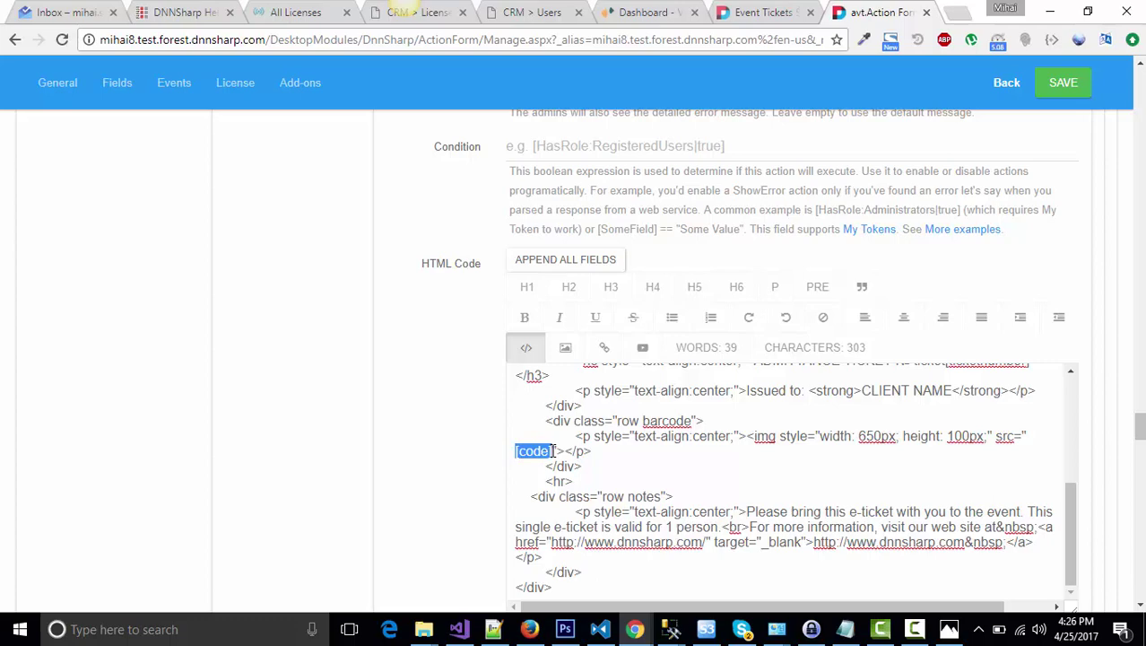
click(470, 350)
scroll(453, 349, down, 3)
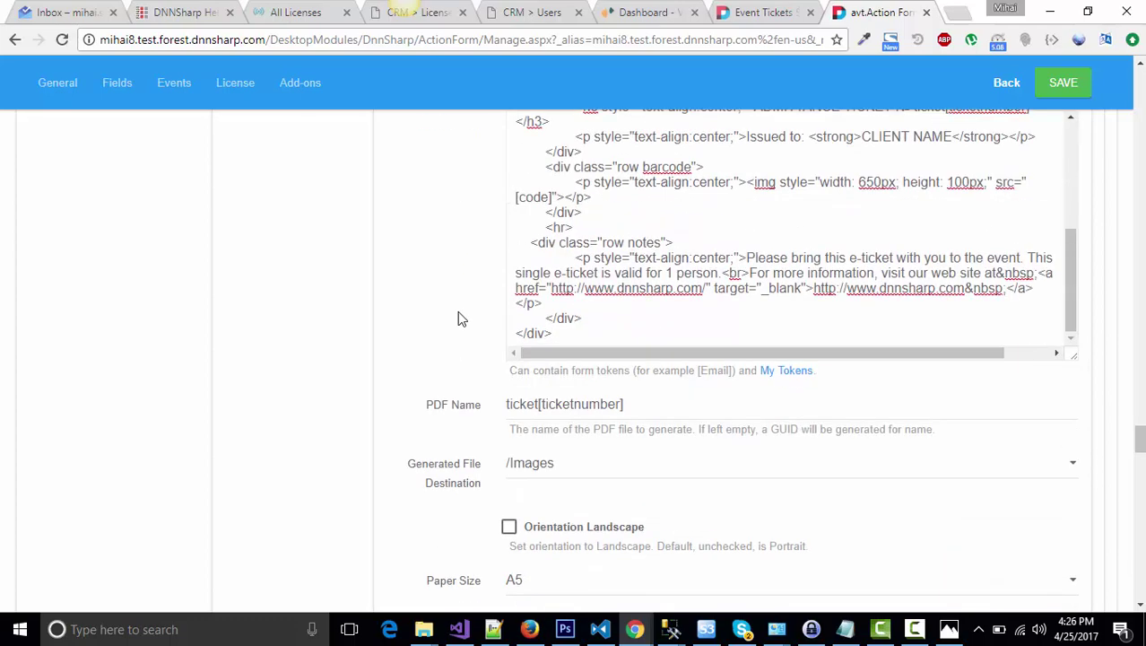
scroll(461, 317, down, 2)
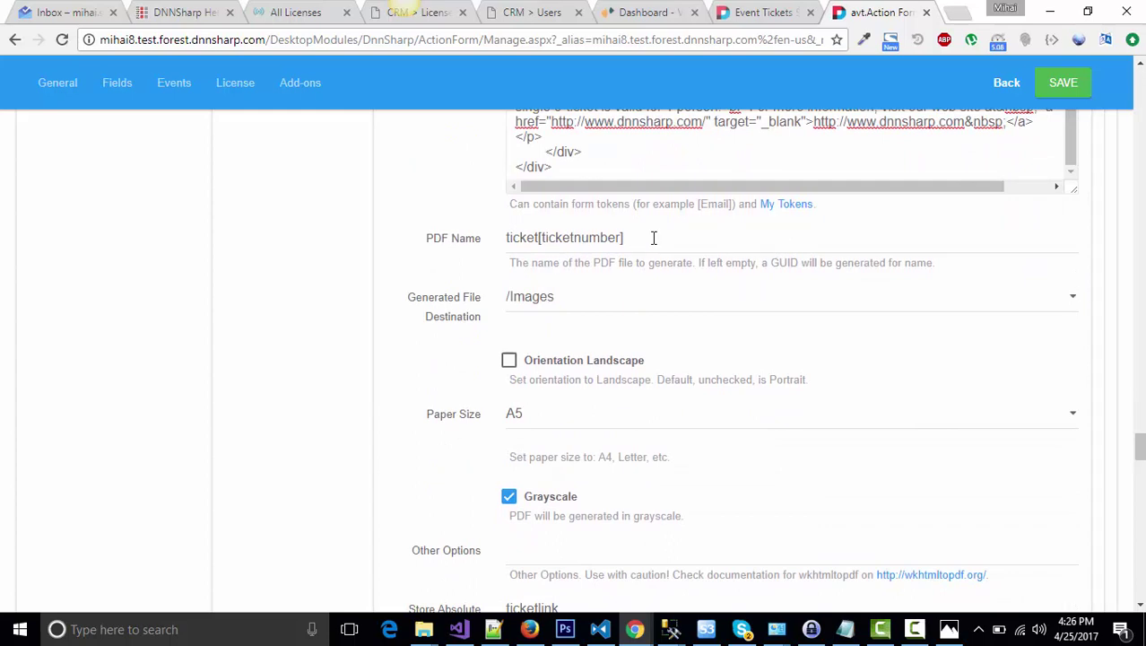
scroll(644, 244, down, 3)
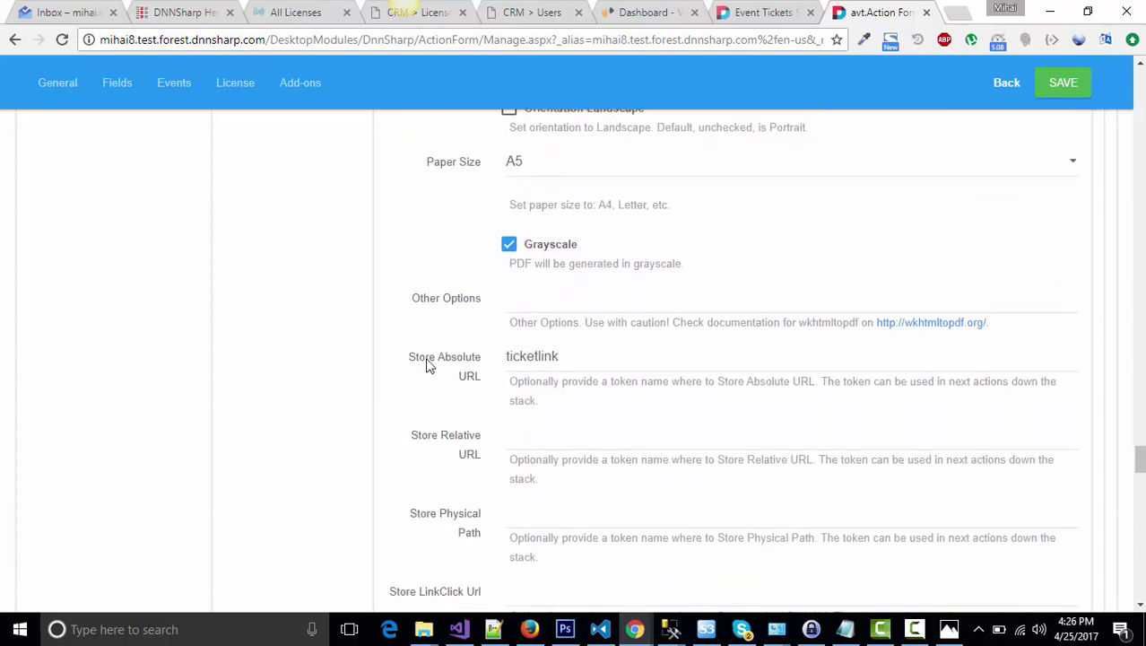
drag(574, 354, 498, 355)
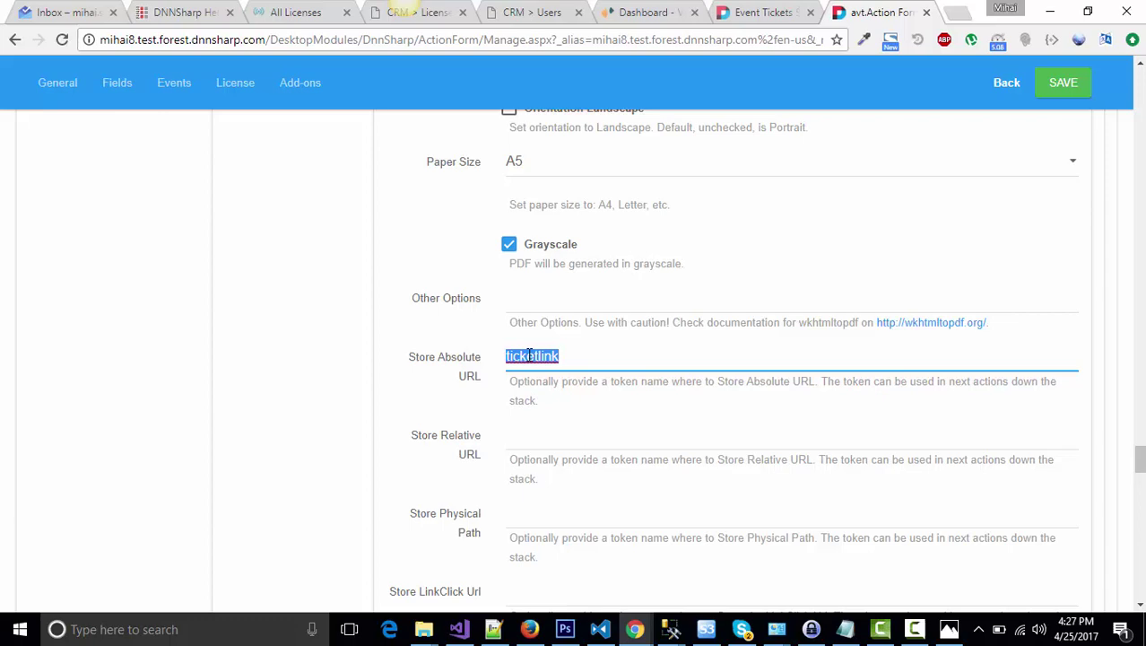
scroll(529, 355, up, 10)
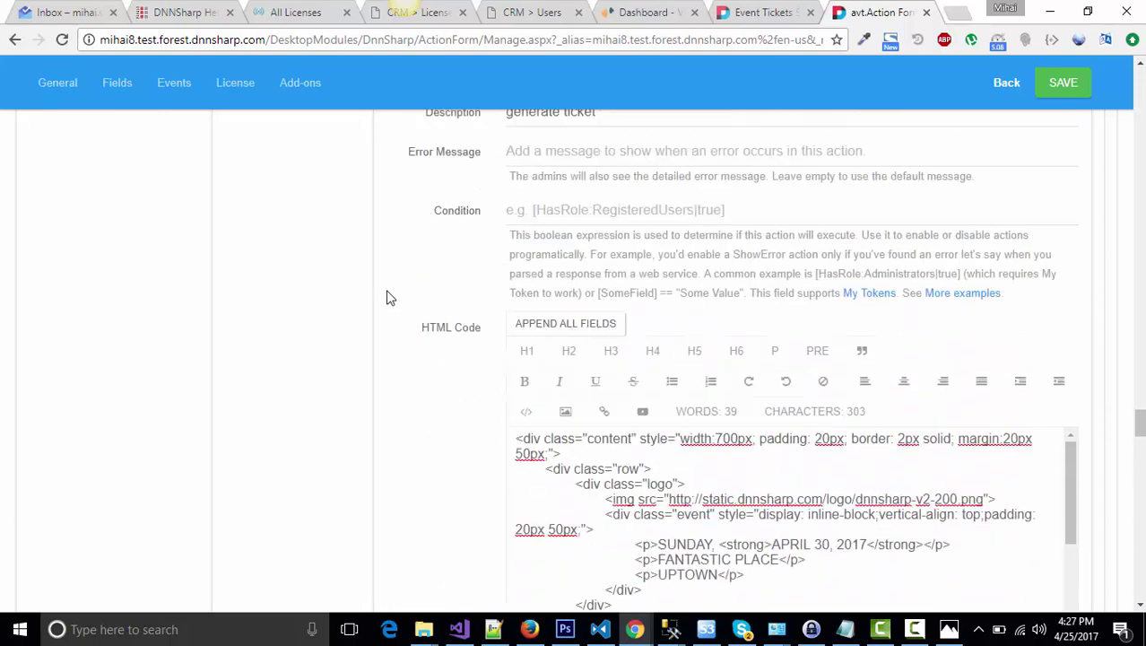
scroll(404, 289, up, 2)
click(529, 224)
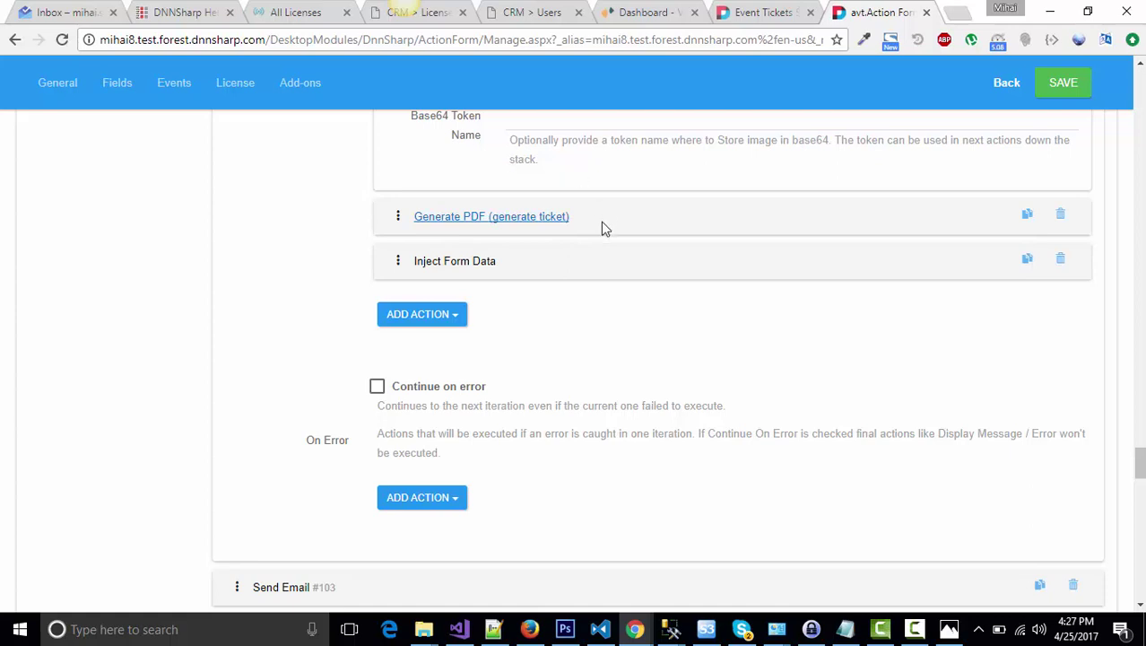
Expand Inject Form Data and check its attachment row value '[attachment], [ticketlink]'
click(492, 264)
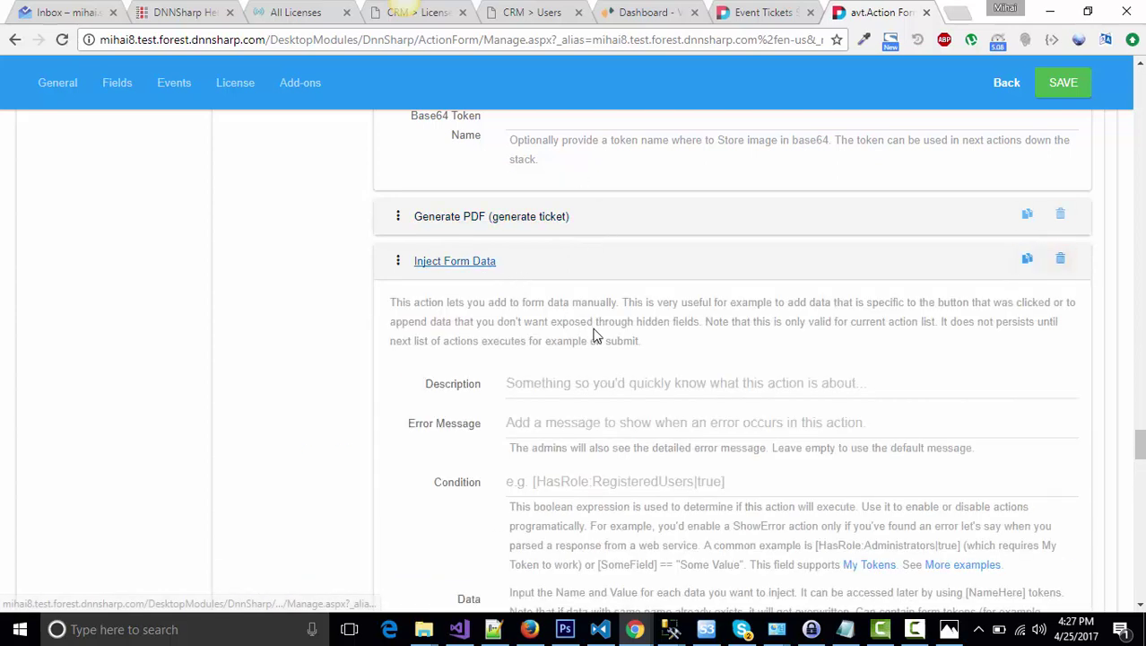
scroll(595, 336, down, 4)
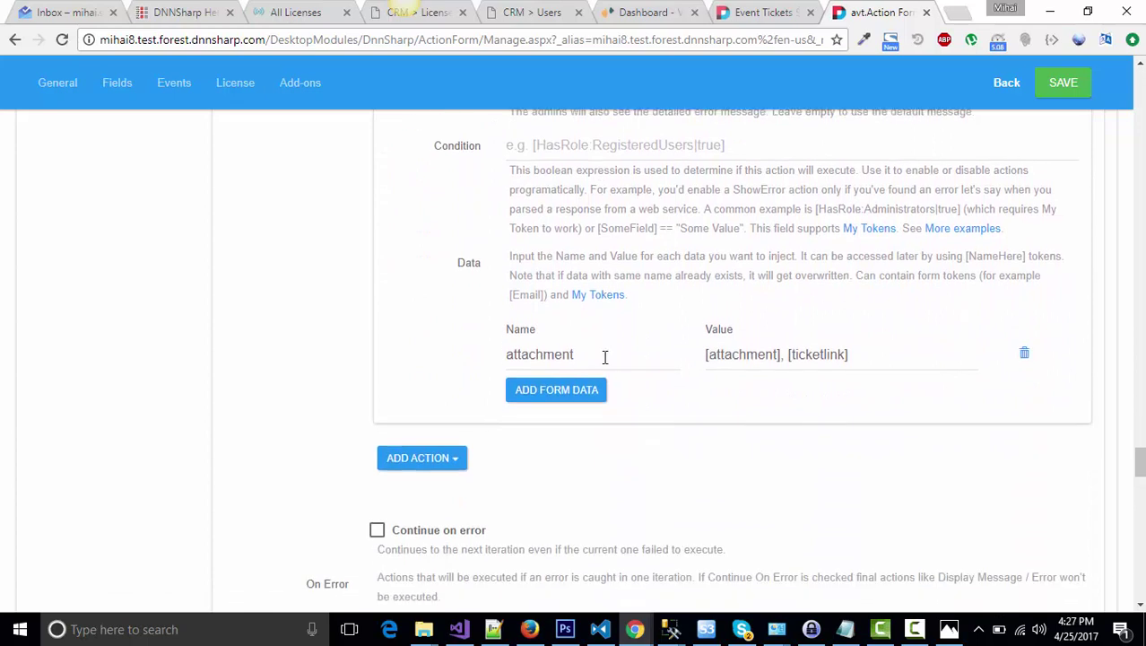
click(600, 358)
drag(707, 355, 780, 355)
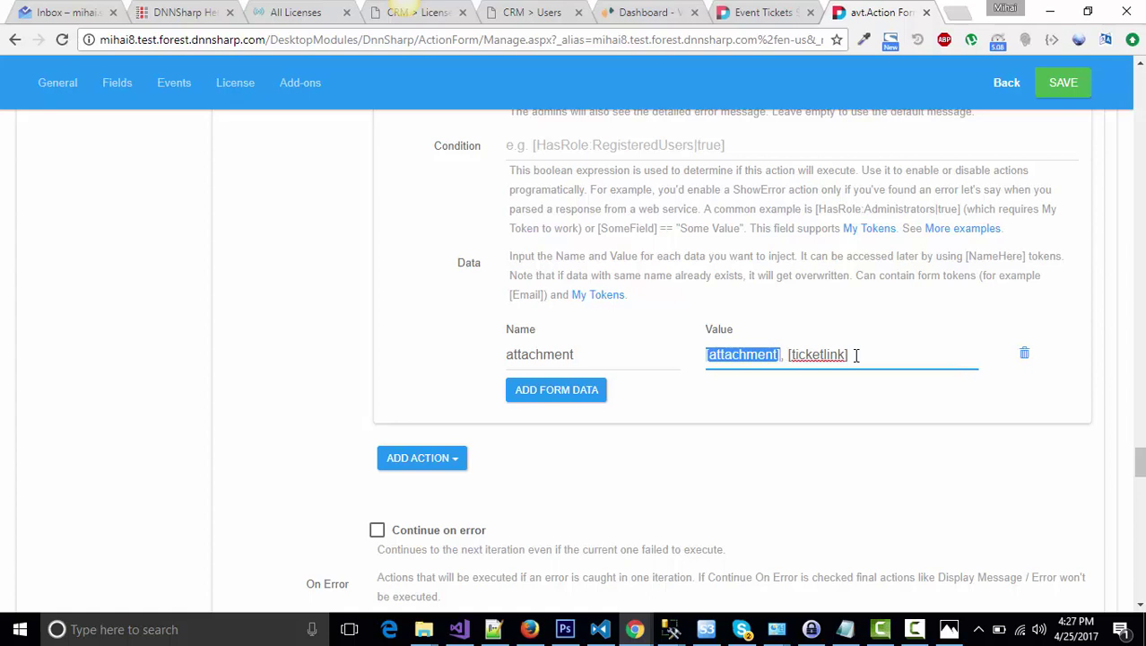
drag(857, 356, 789, 354)
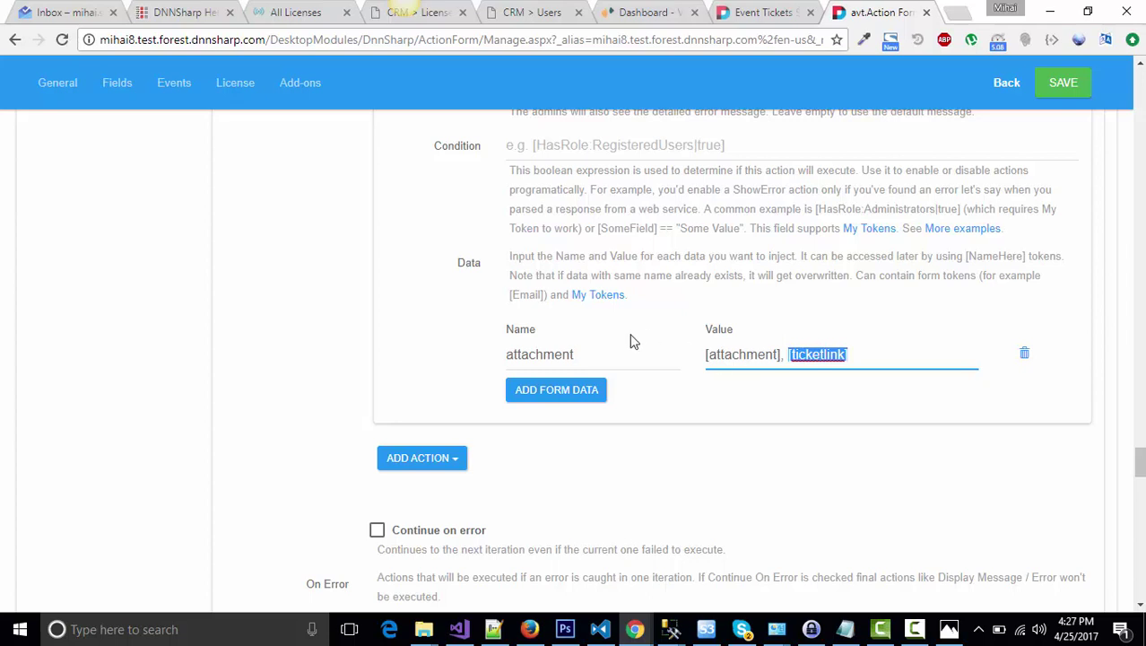
double_click(572, 356)
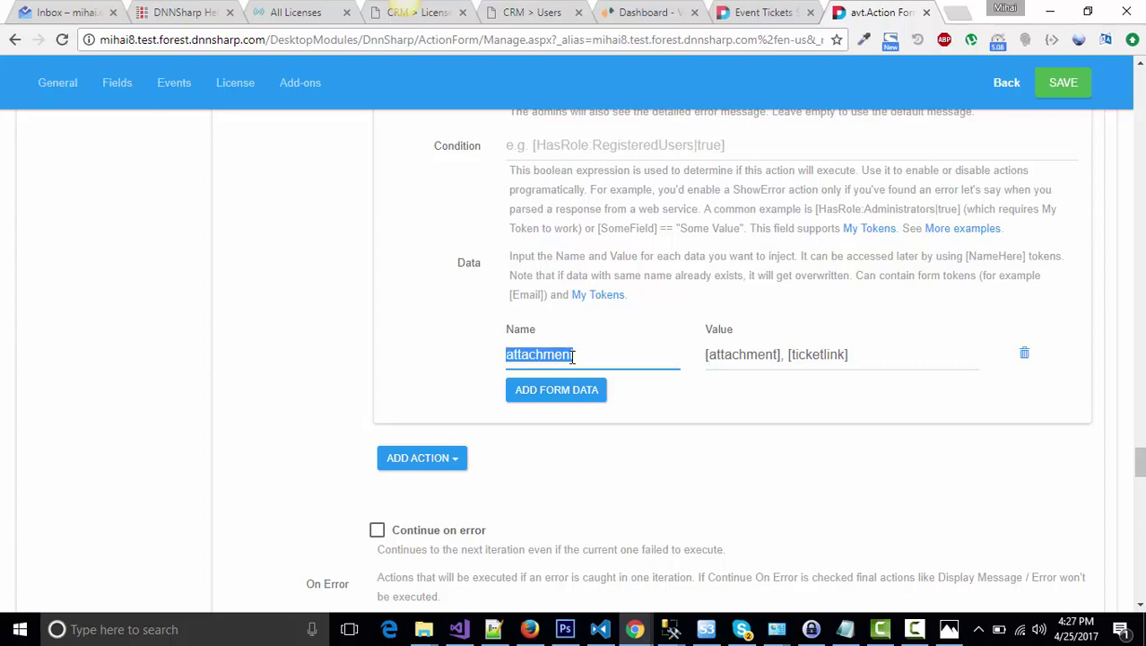
scroll(494, 355, up, 5)
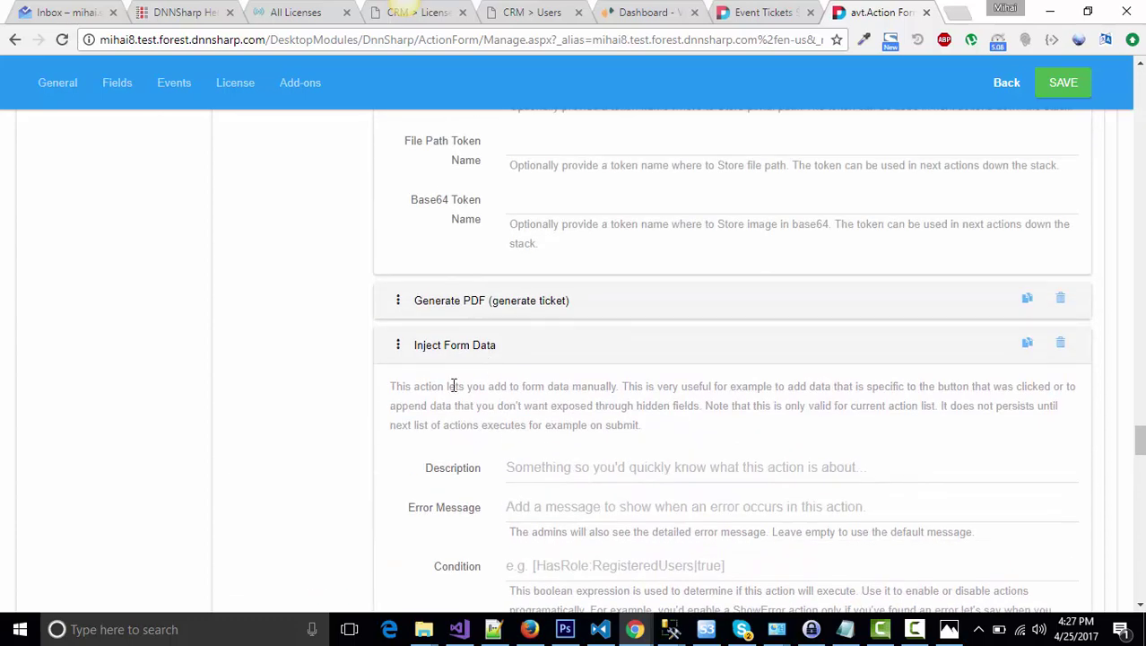
click(468, 348)
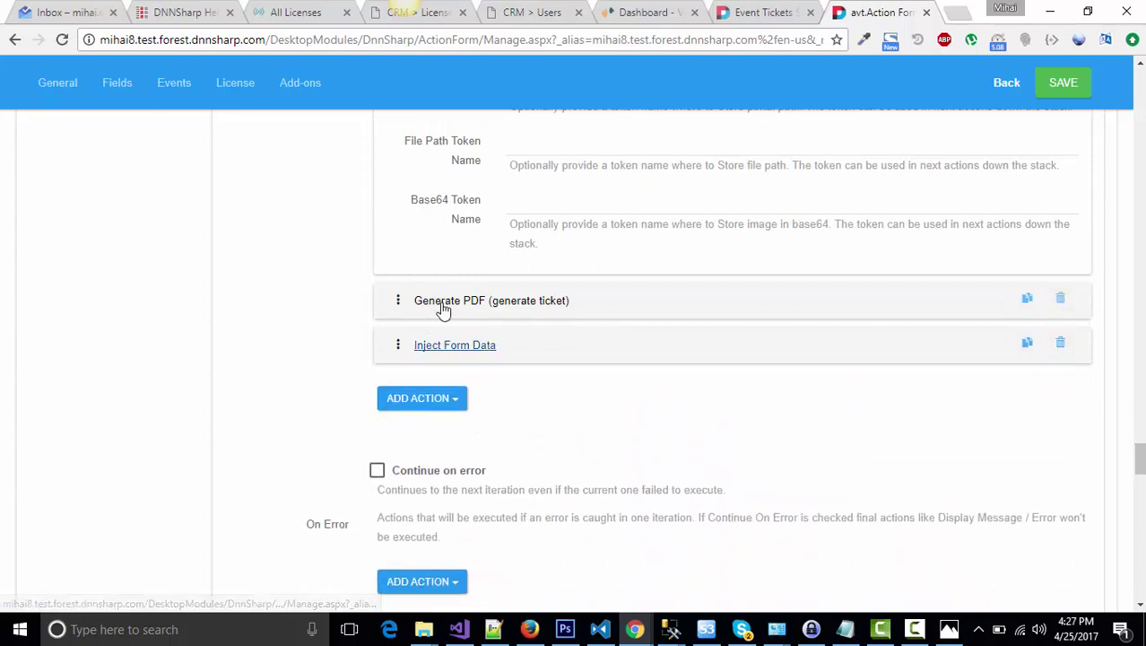
scroll(502, 251, up, 3)
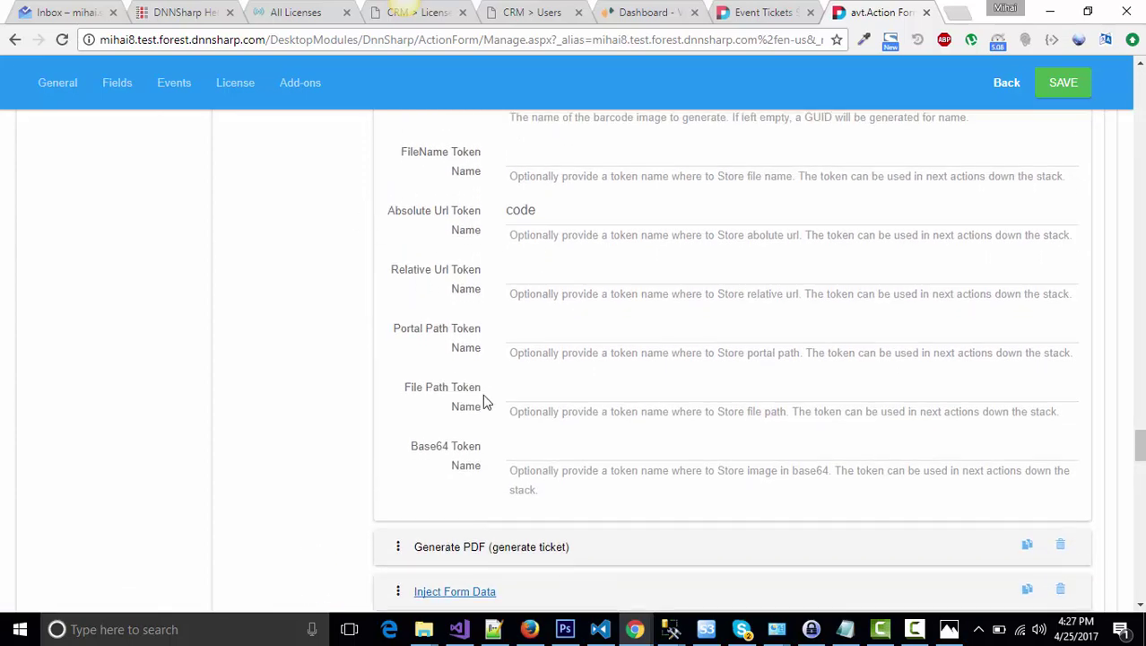
scroll(485, 395, down, 3)
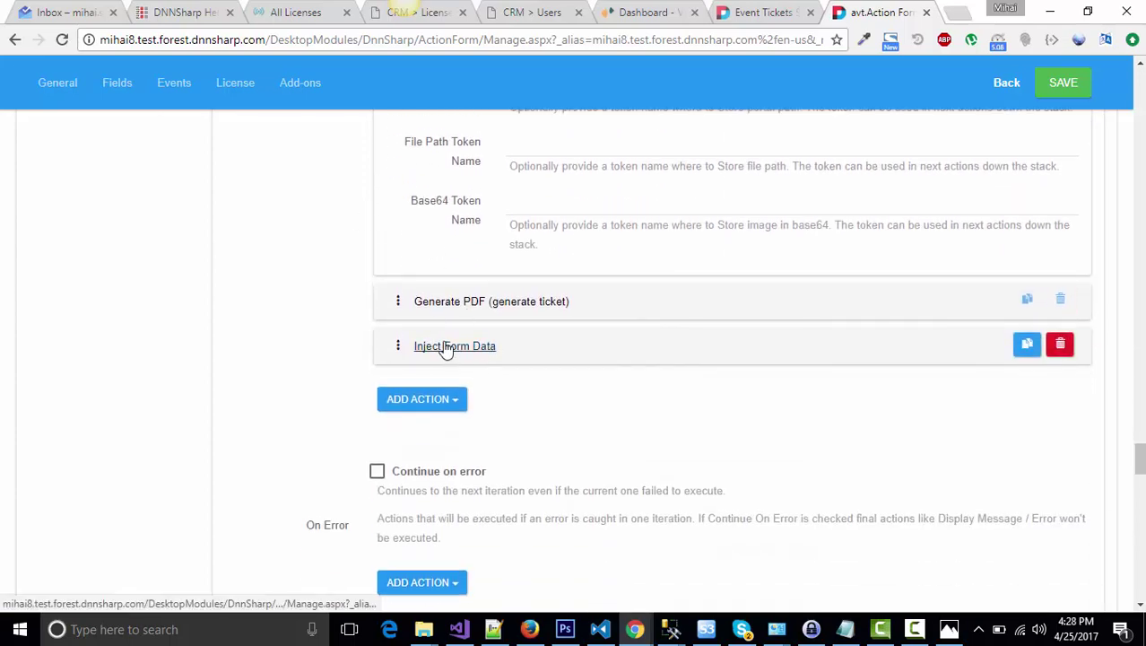
click(446, 347)
scroll(444, 340, up, 8)
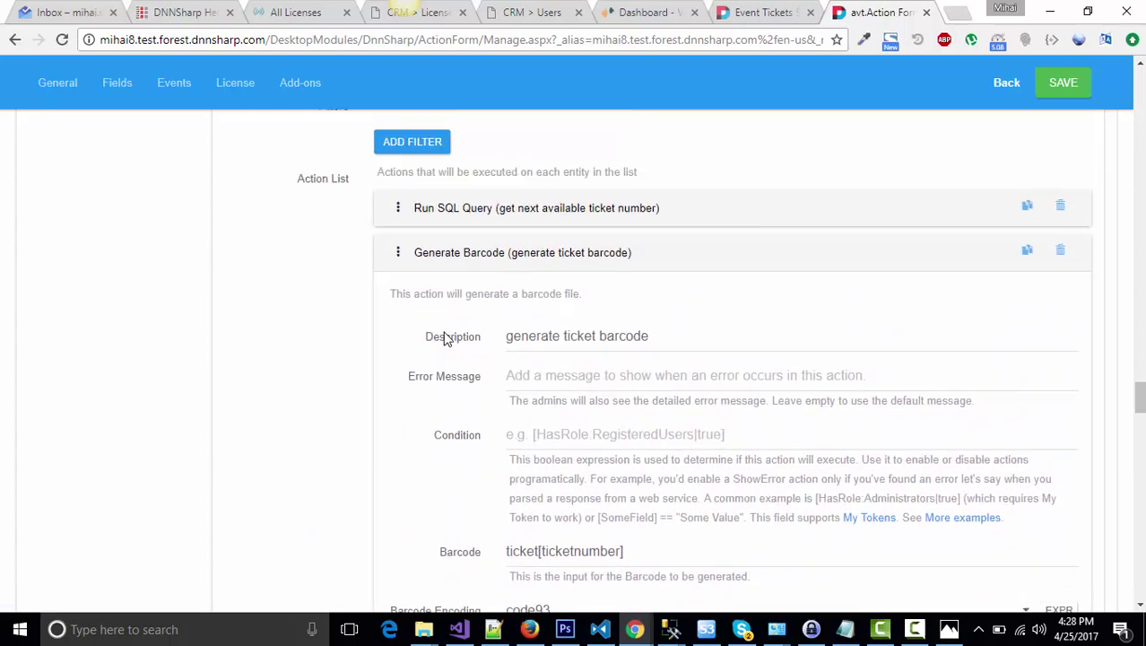
click(465, 340)
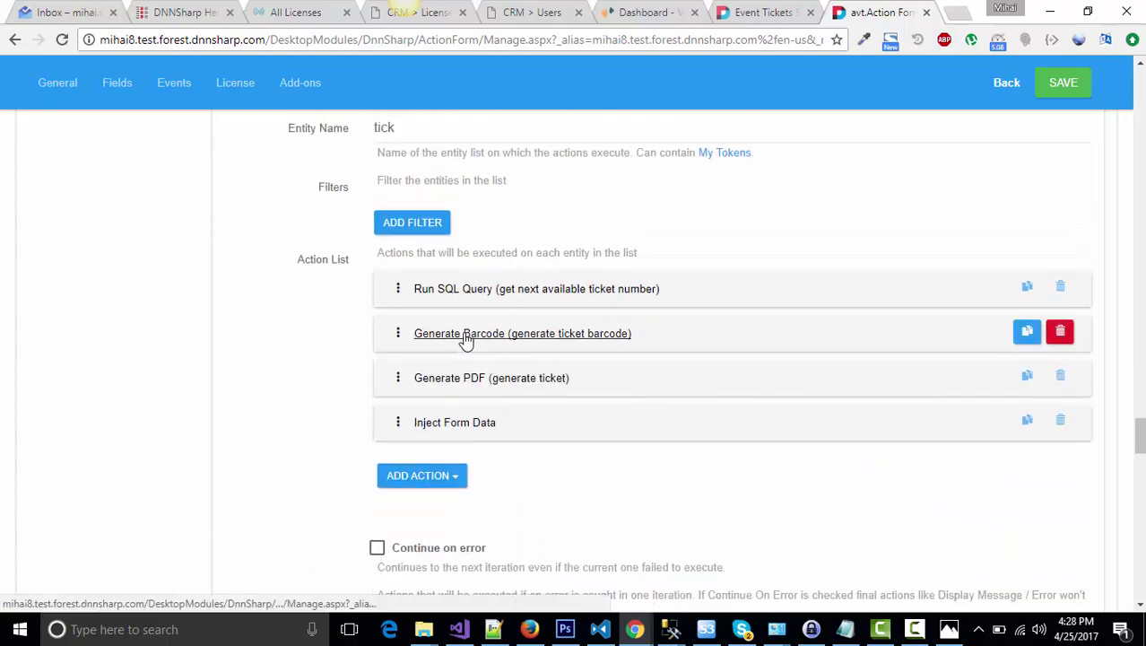
scroll(462, 345, down, 1)
scroll(462, 345, down, 4)
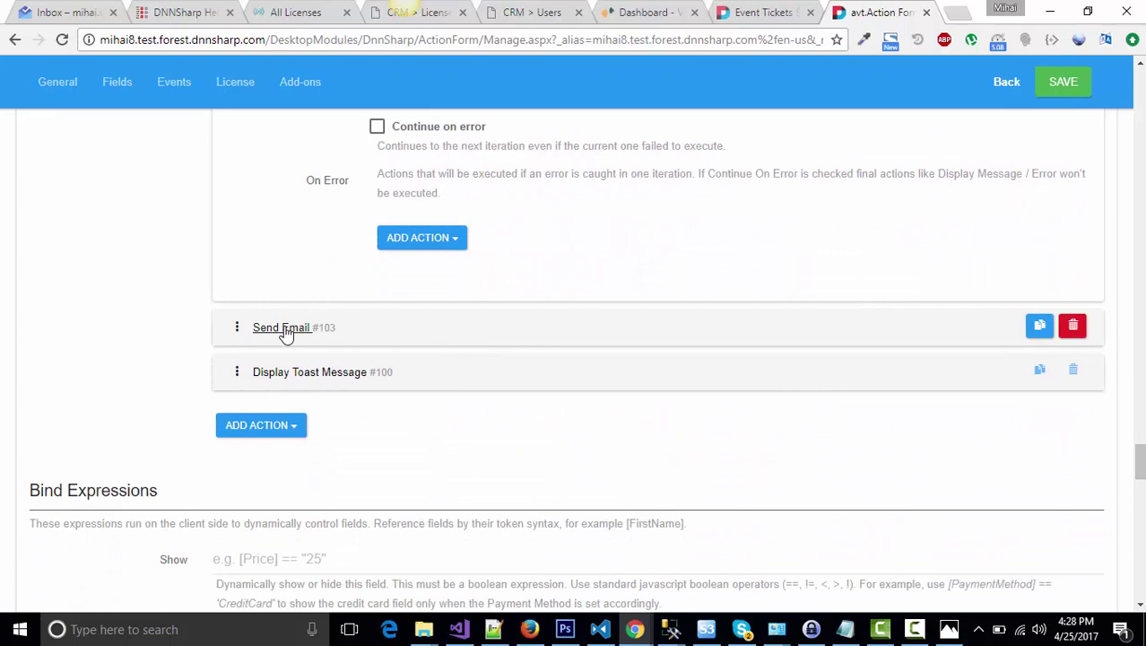
Expand the Send Email action and review its [Email] recipient and [attachment] token attachment
click(285, 332)
scroll(340, 302, down, 2)
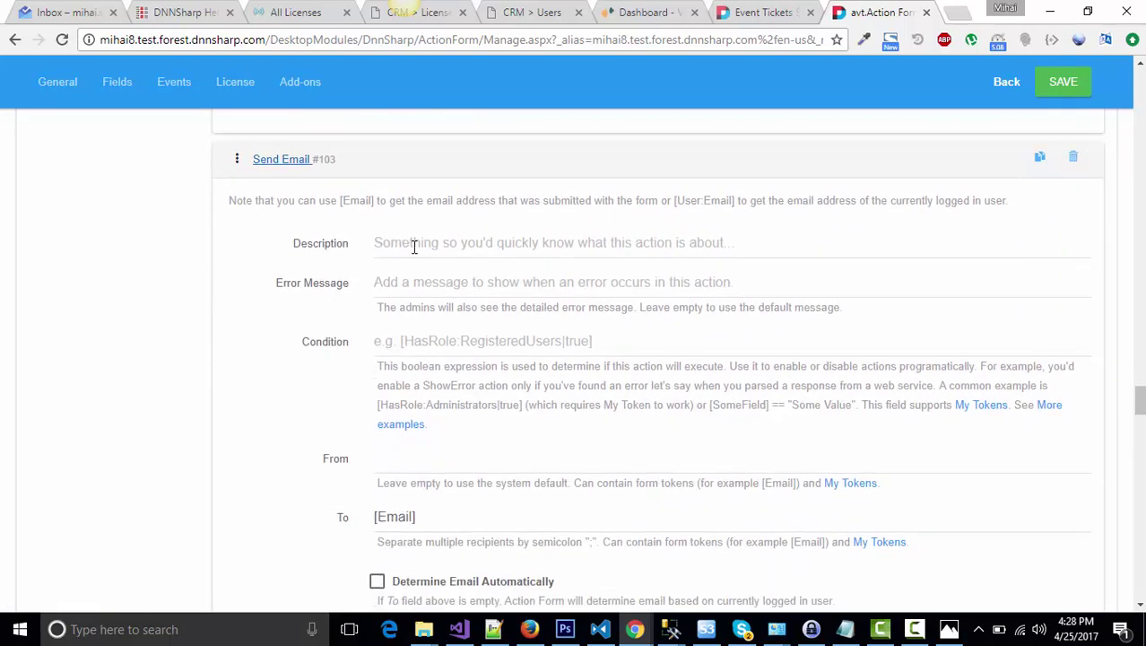
scroll(416, 255, down, 3)
scroll(415, 255, down, 1)
scroll(397, 230, down, 4)
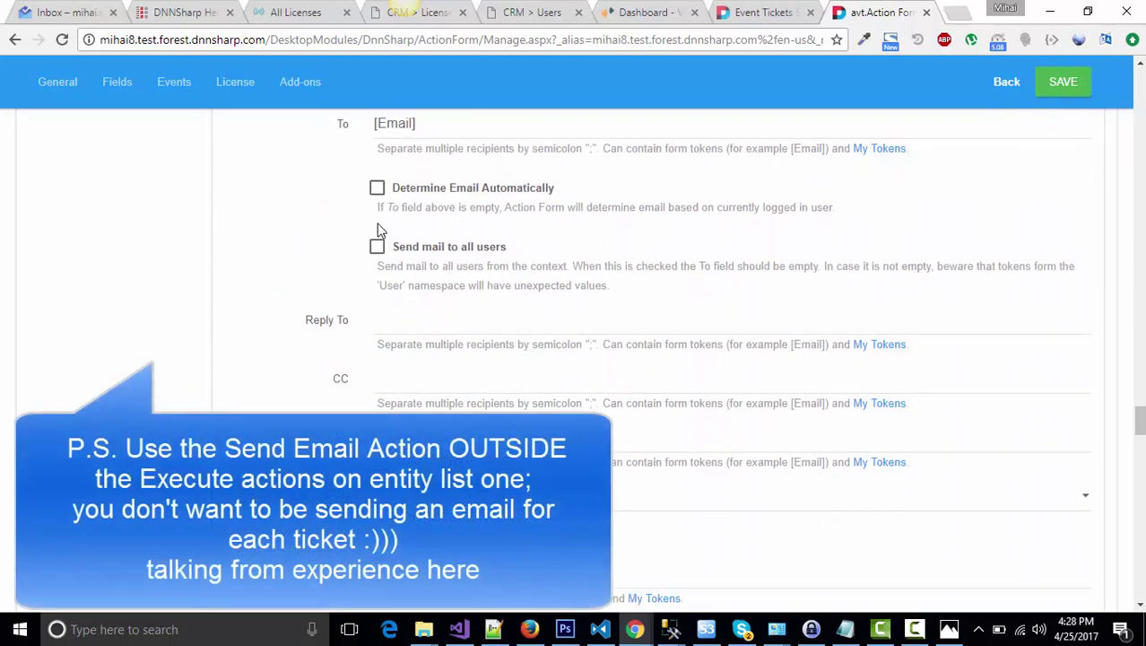
scroll(398, 229, down, 3)
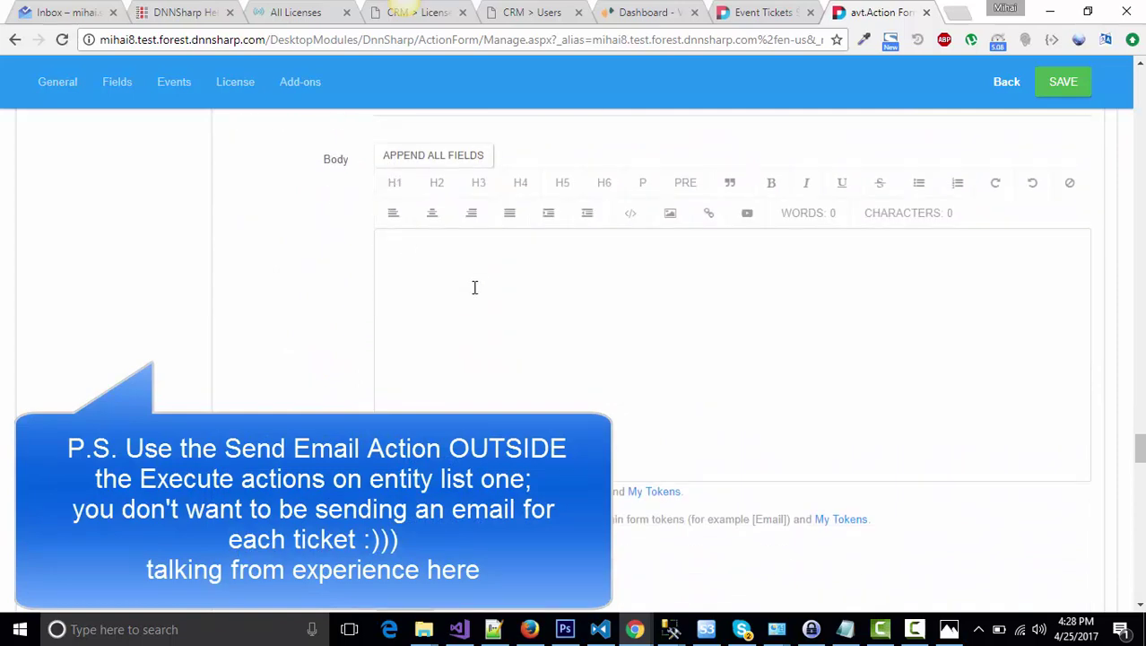
scroll(526, 350, down, 5)
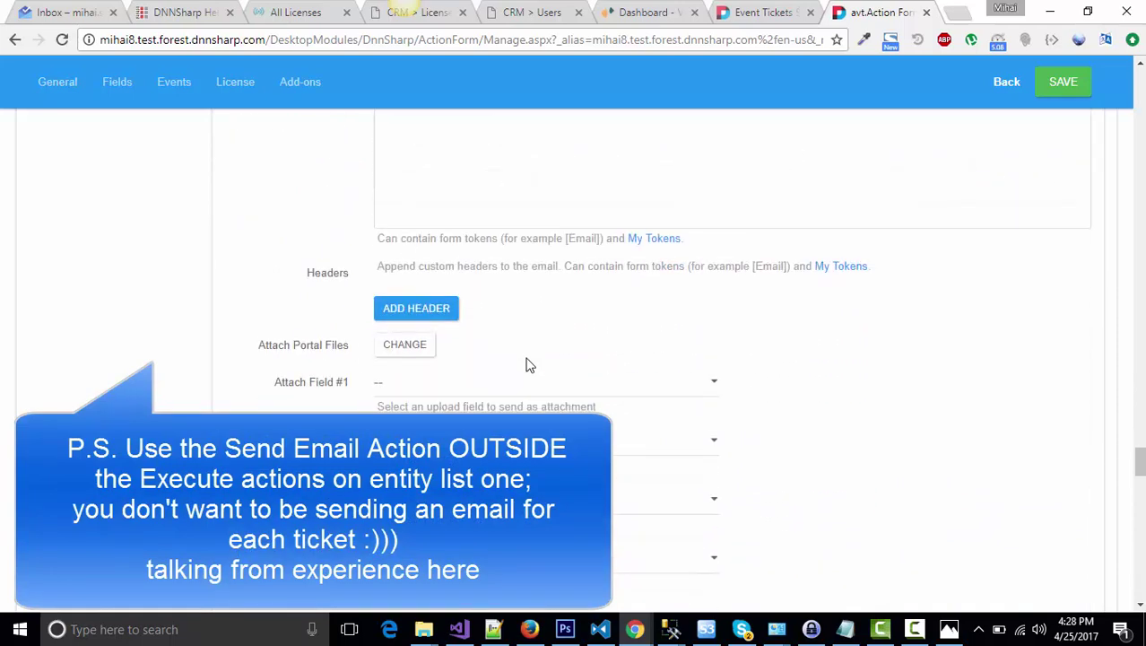
scroll(526, 357, down, 2)
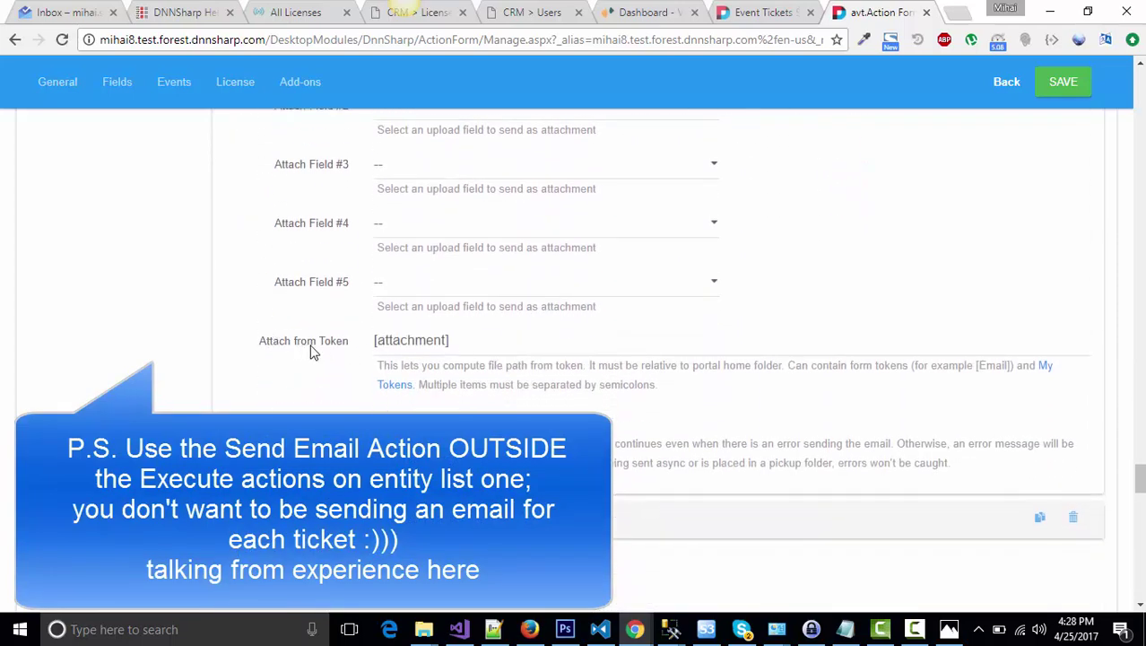
triple_click(398, 339)
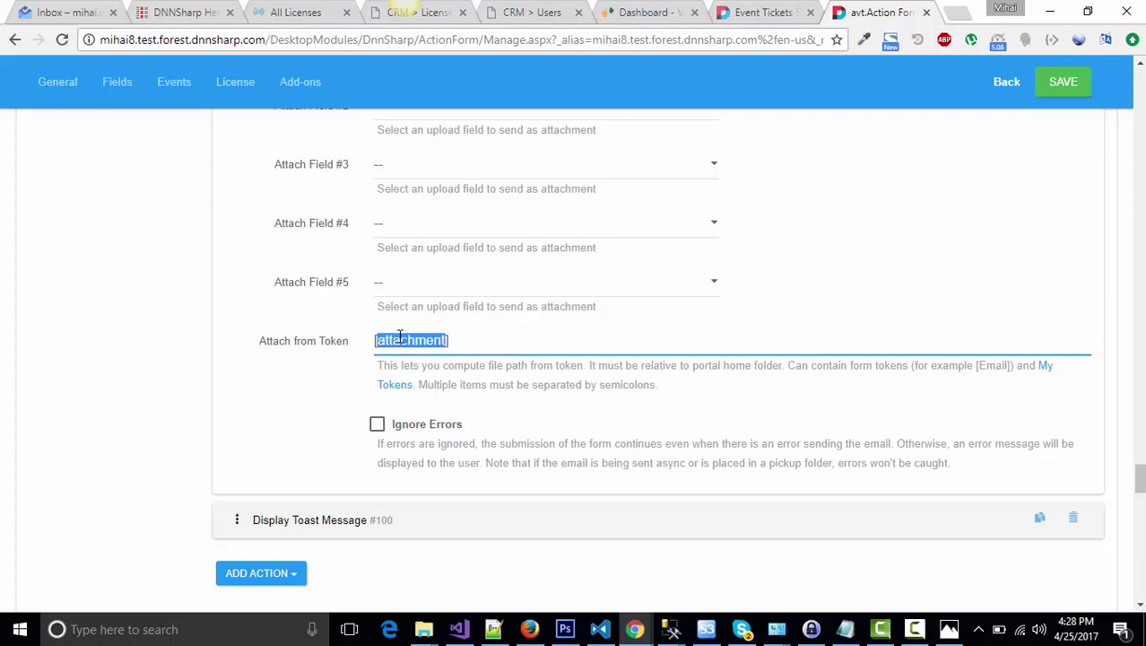
scroll(354, 379, down, 1)
Expand Display Toast Message and set the toast type to Warning
click(312, 449)
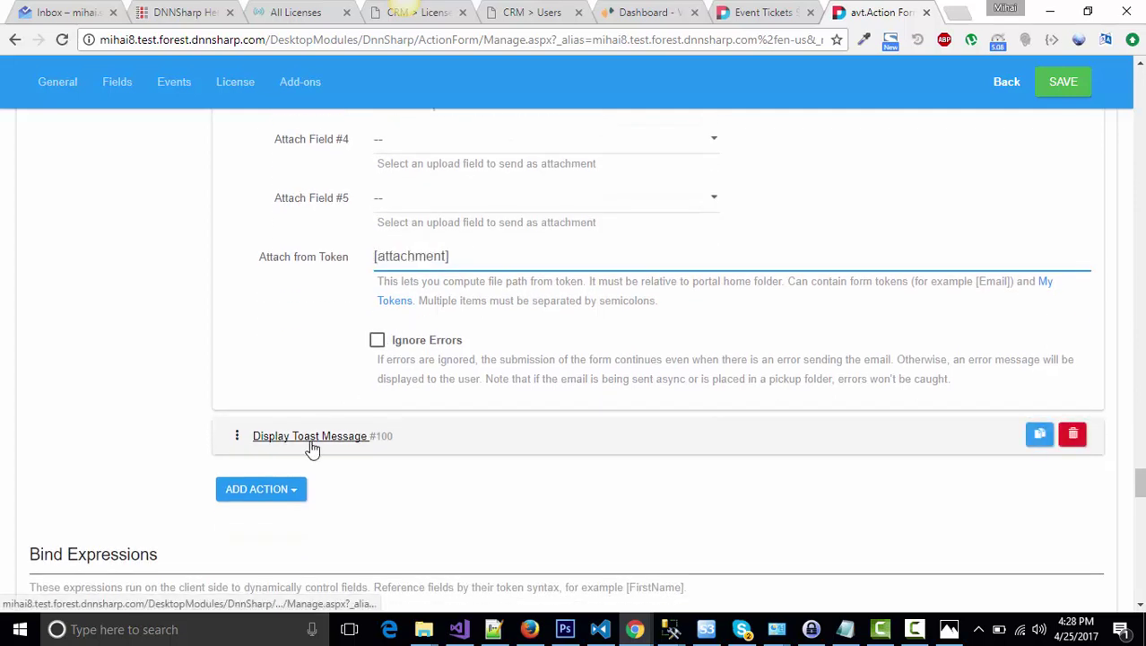
scroll(332, 400, down, 3)
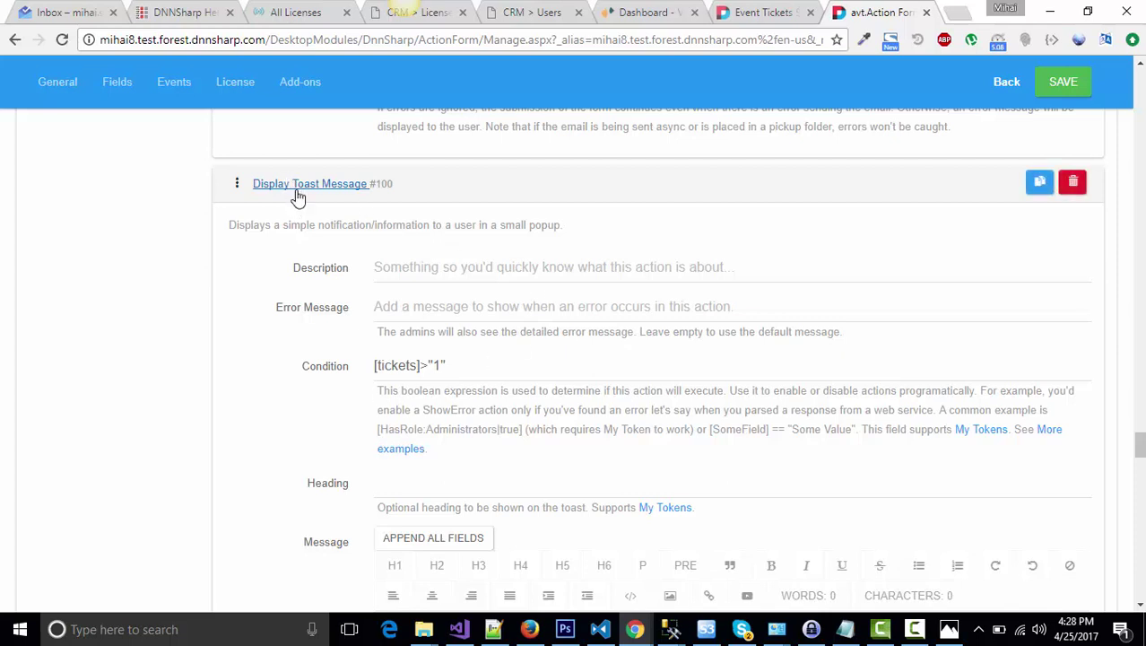
scroll(514, 296, down, 3)
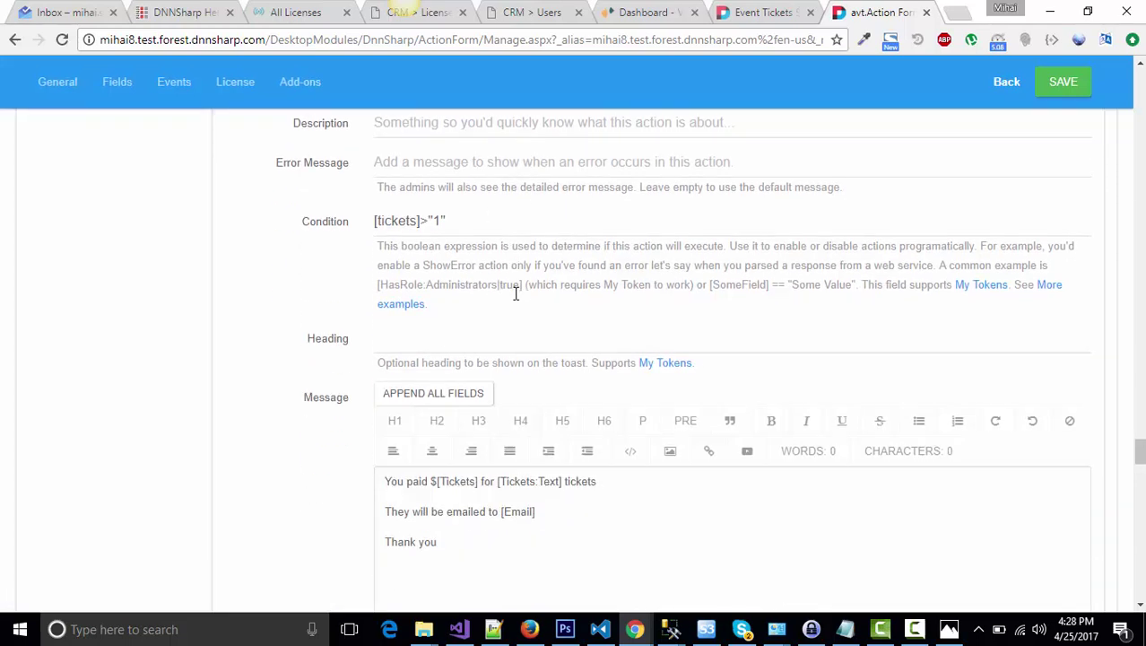
scroll(516, 300, down, 2)
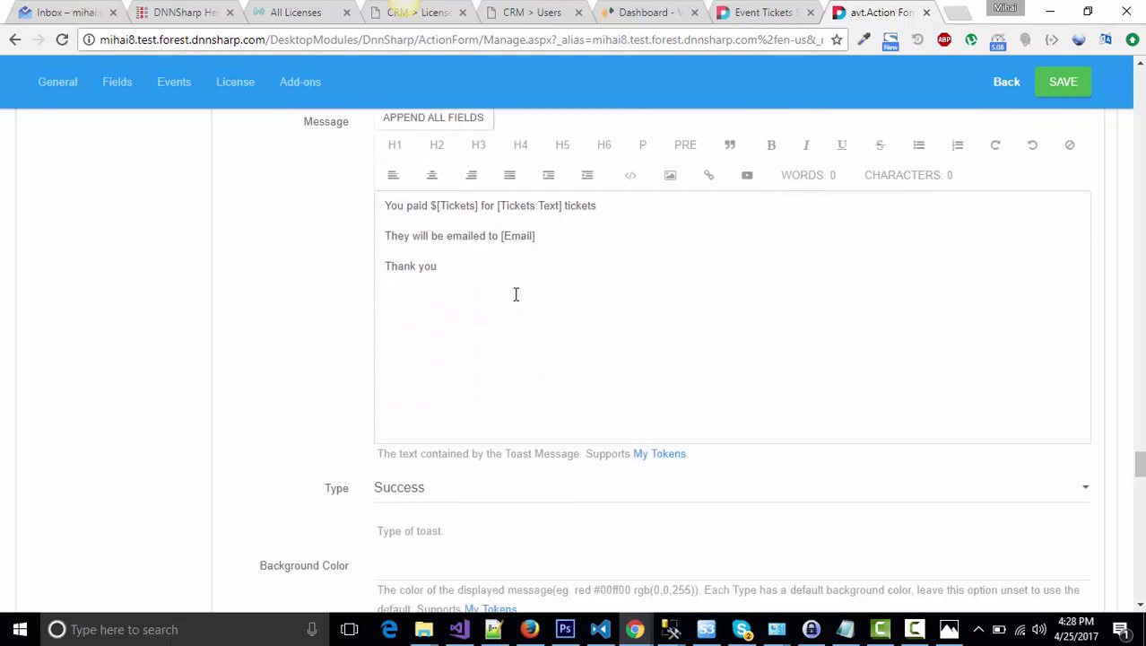
scroll(516, 294, down, 3)
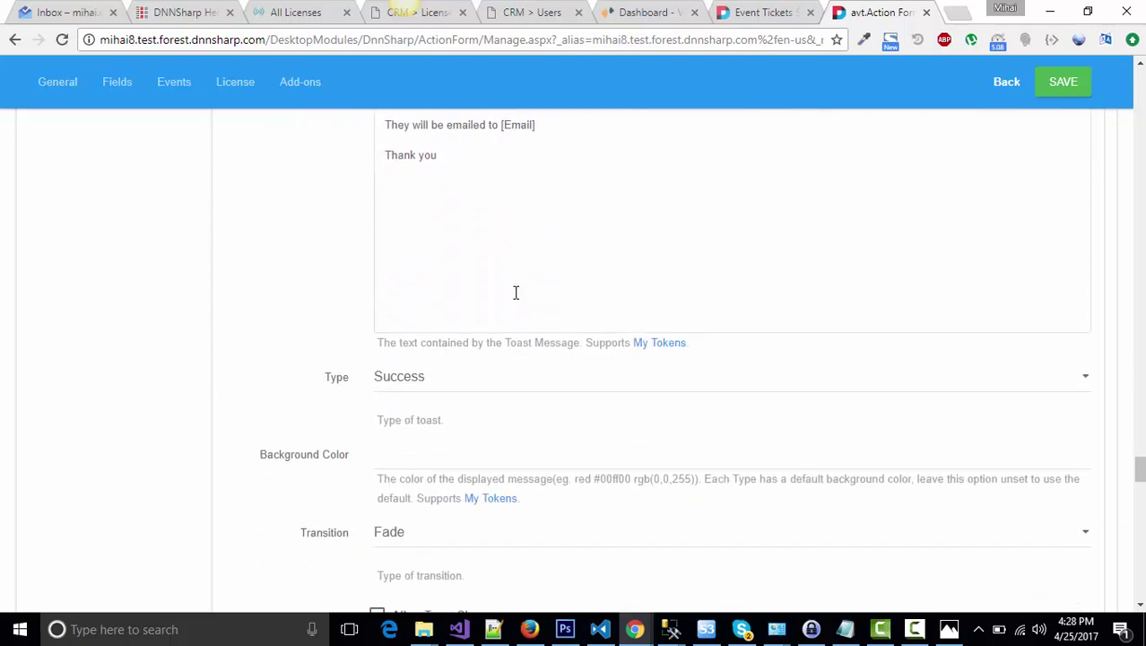
click(425, 243)
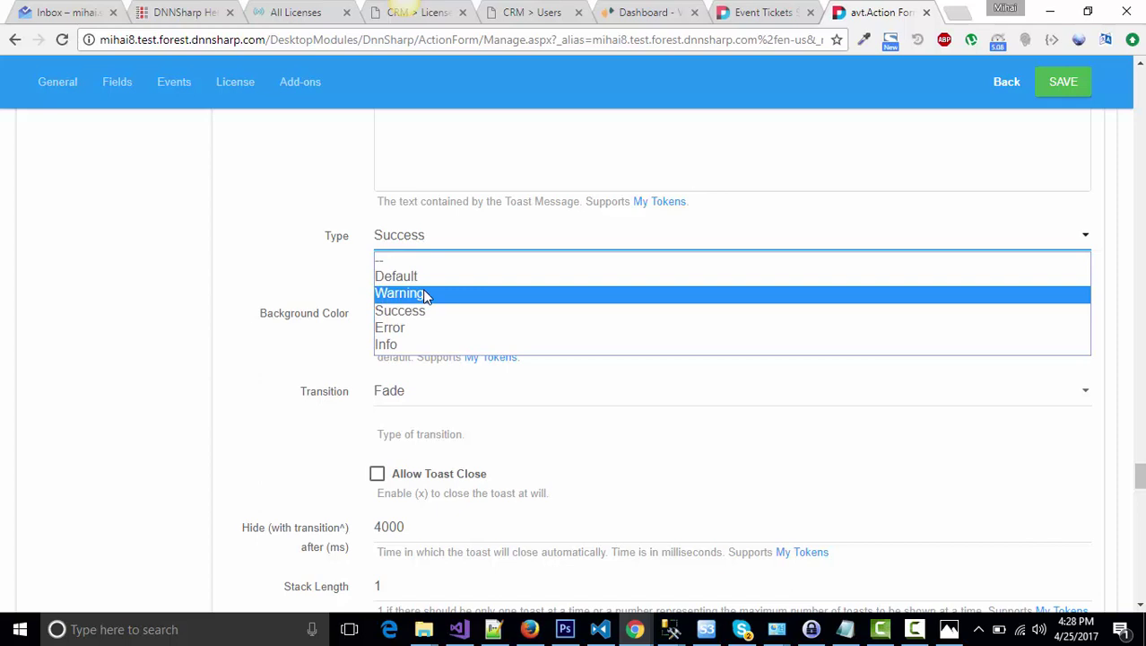
click(424, 294)
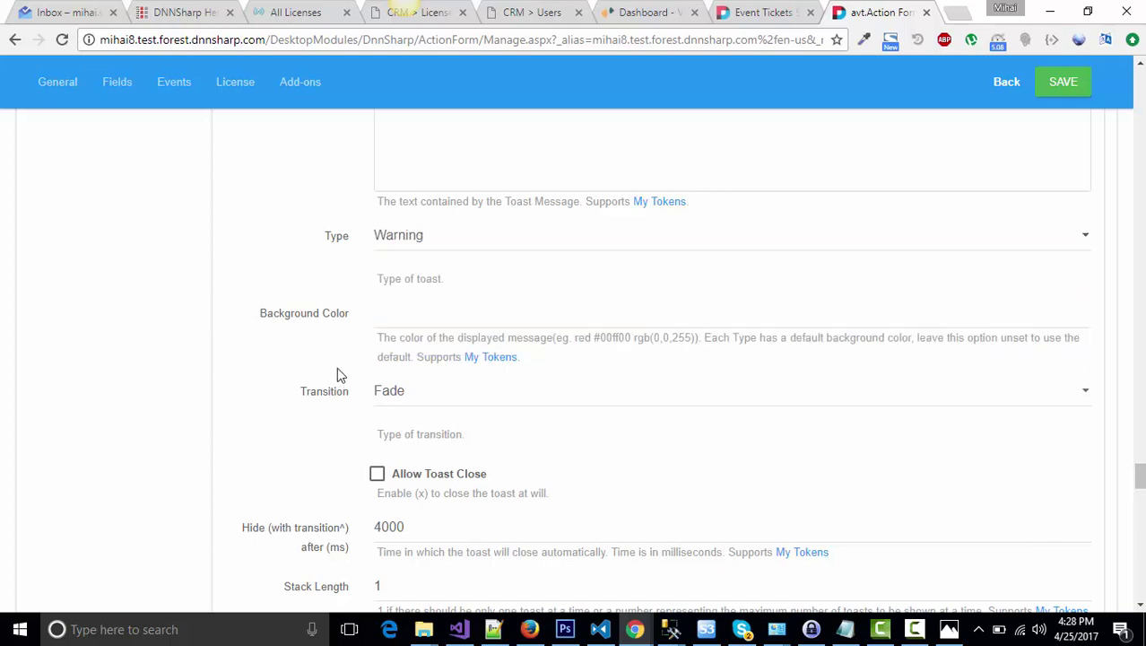
Change the toast's Hide after delay from 4000 to 7000 ms, keeping position Middle Center
scroll(336, 368, down, 2)
click(375, 359)
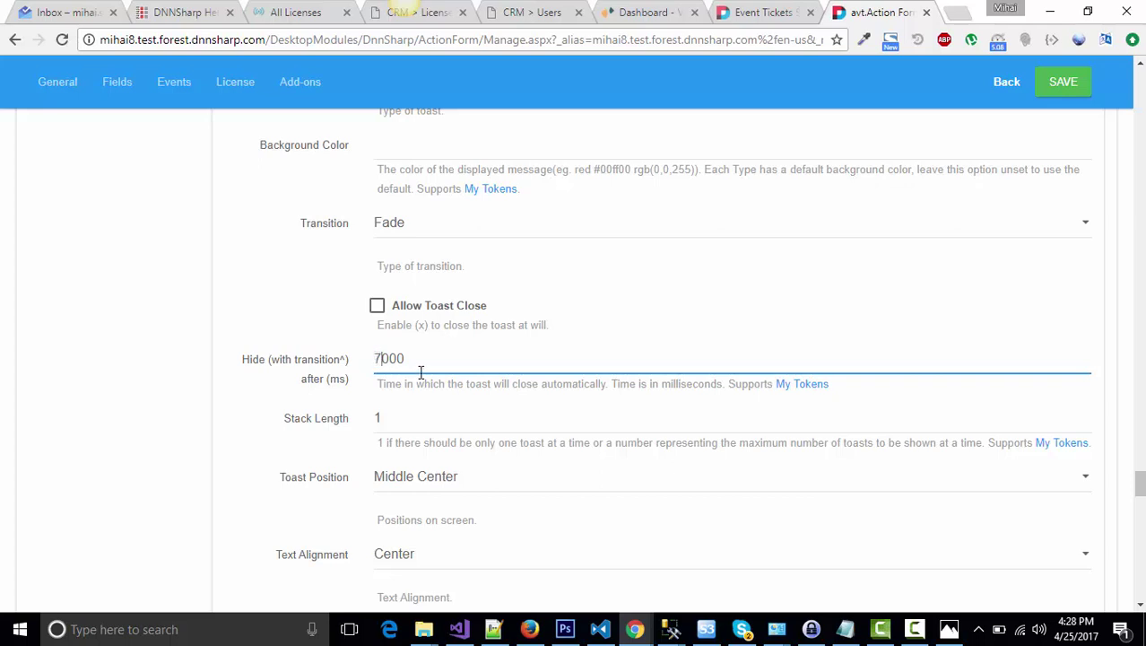
scroll(417, 363, down, 2)
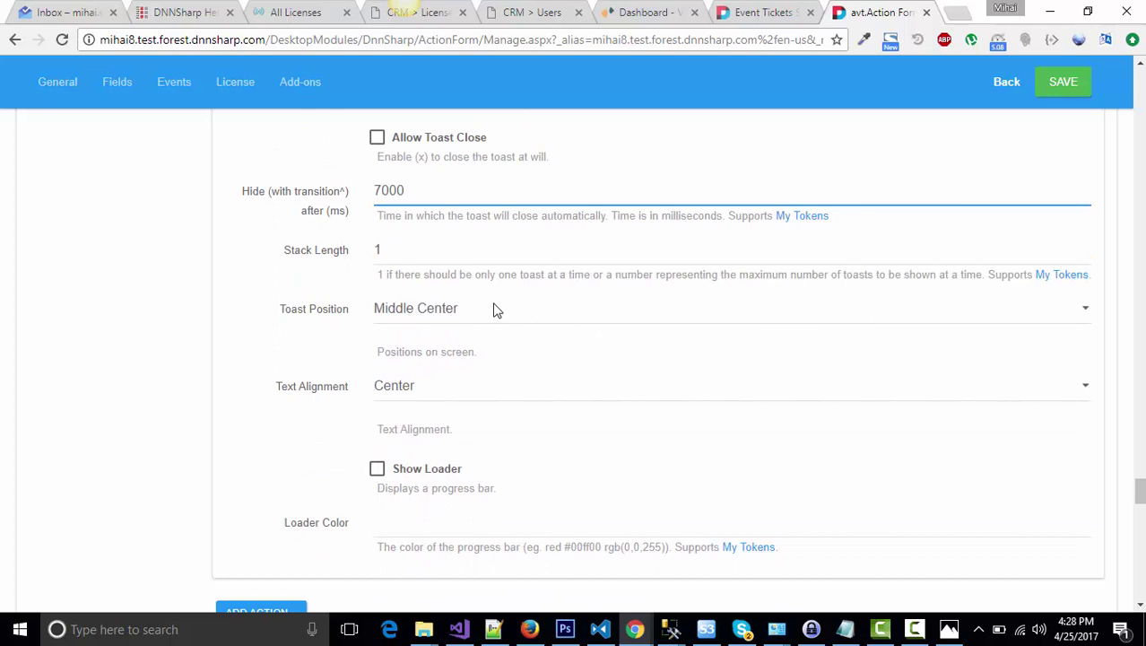
click(442, 308)
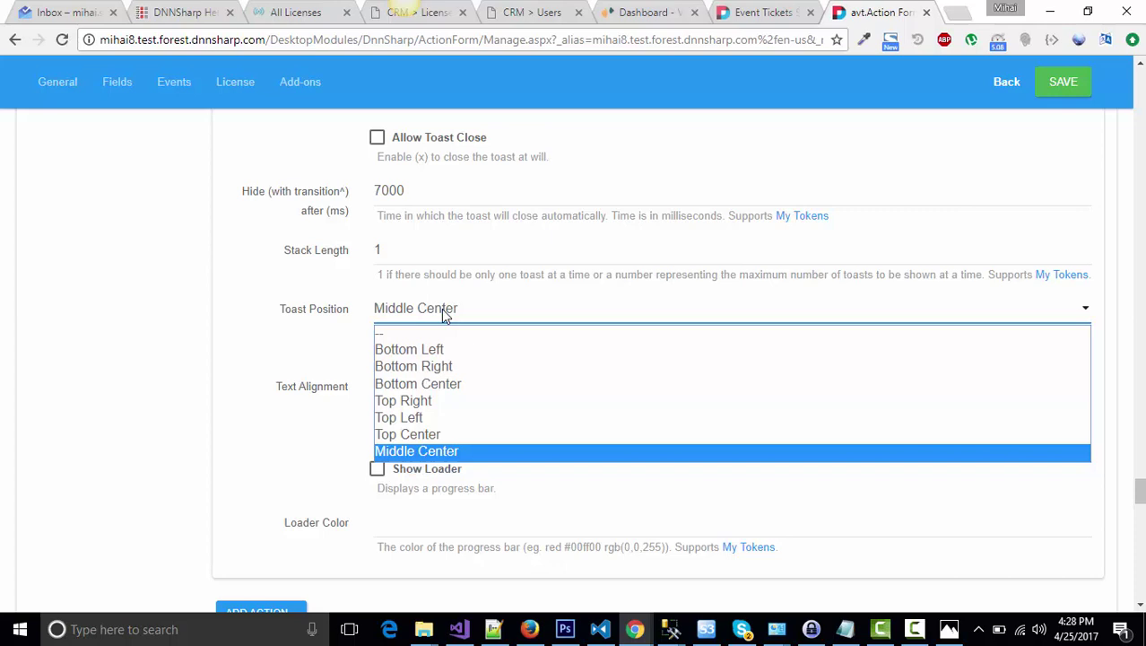
click(443, 451)
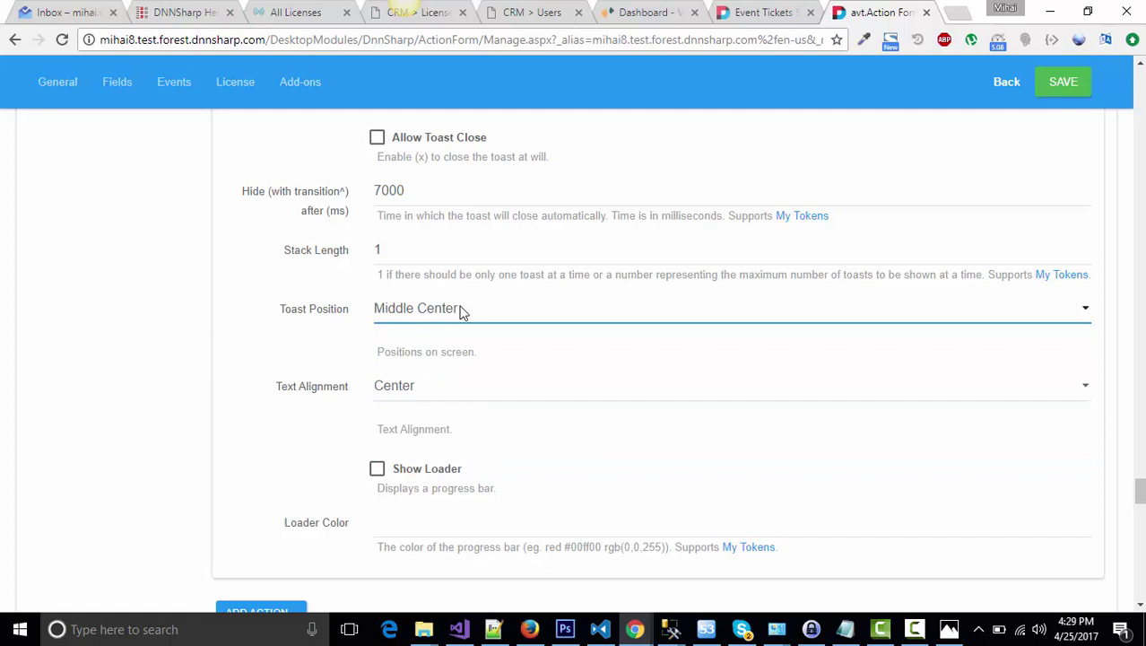
Collapse the Send Email, Execute actions on entity list and Load Entities (SQL) actions
scroll(460, 400, down, 10)
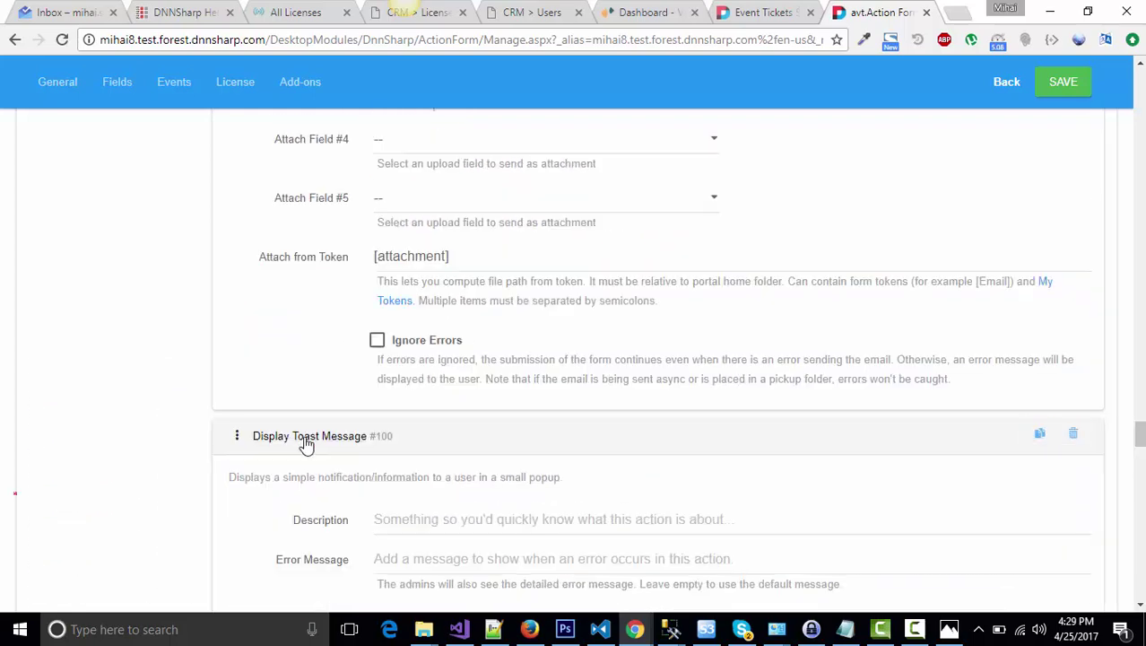
scroll(360, 391, up, 12)
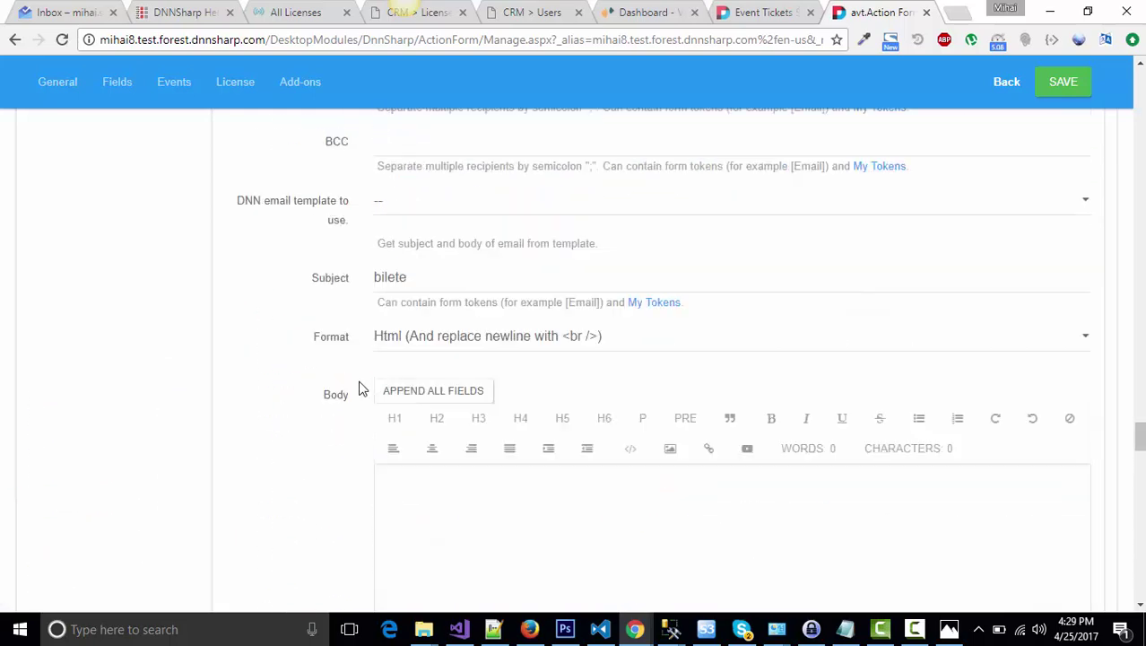
scroll(349, 373, up, 7)
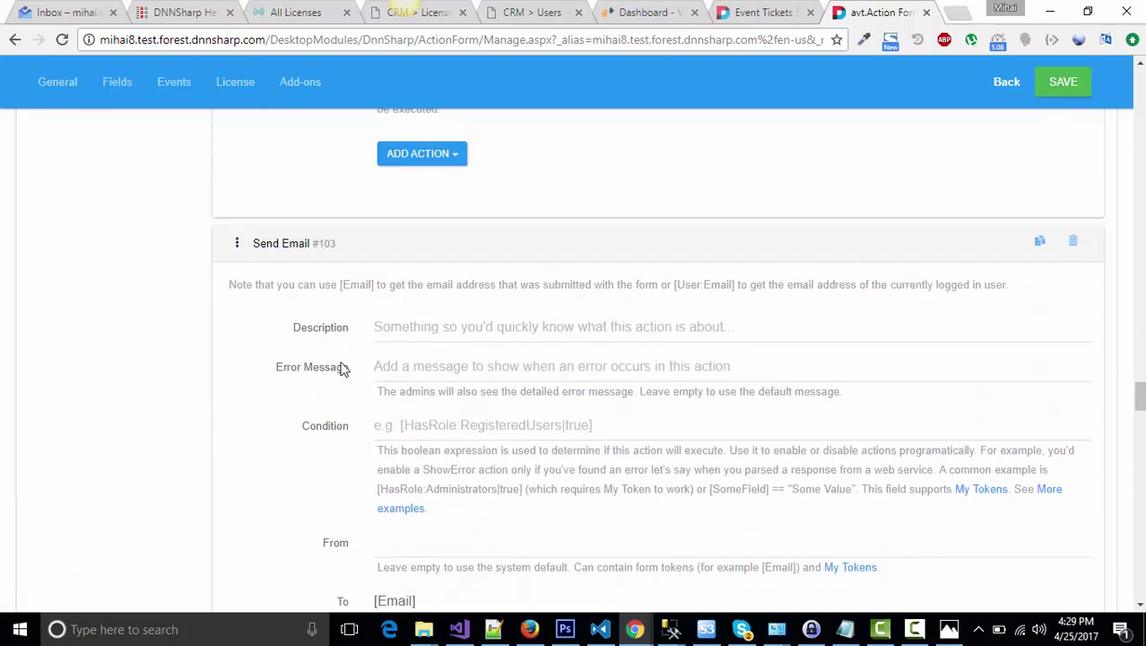
click(285, 248)
scroll(310, 290, up, 8)
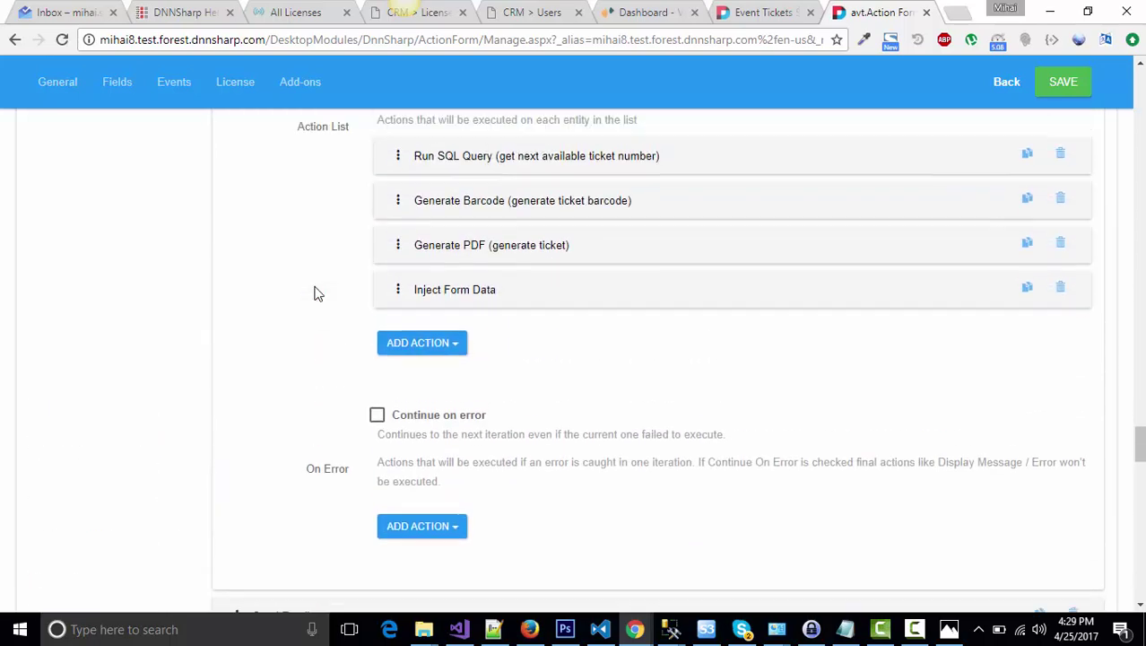
scroll(300, 278, up, 3)
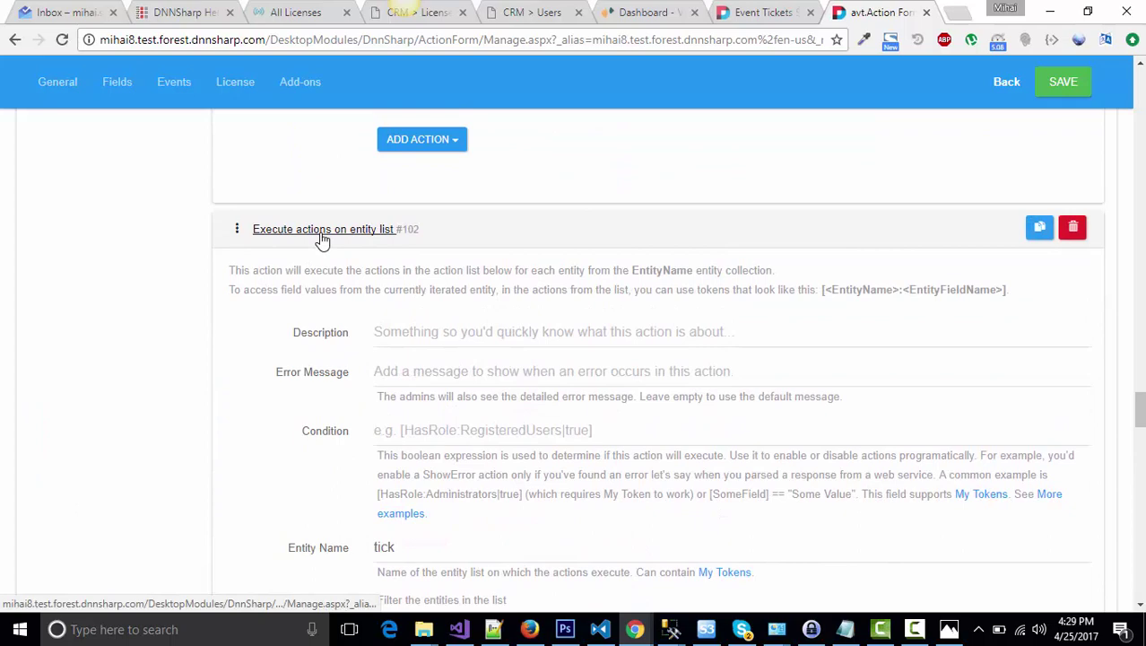
click(321, 235)
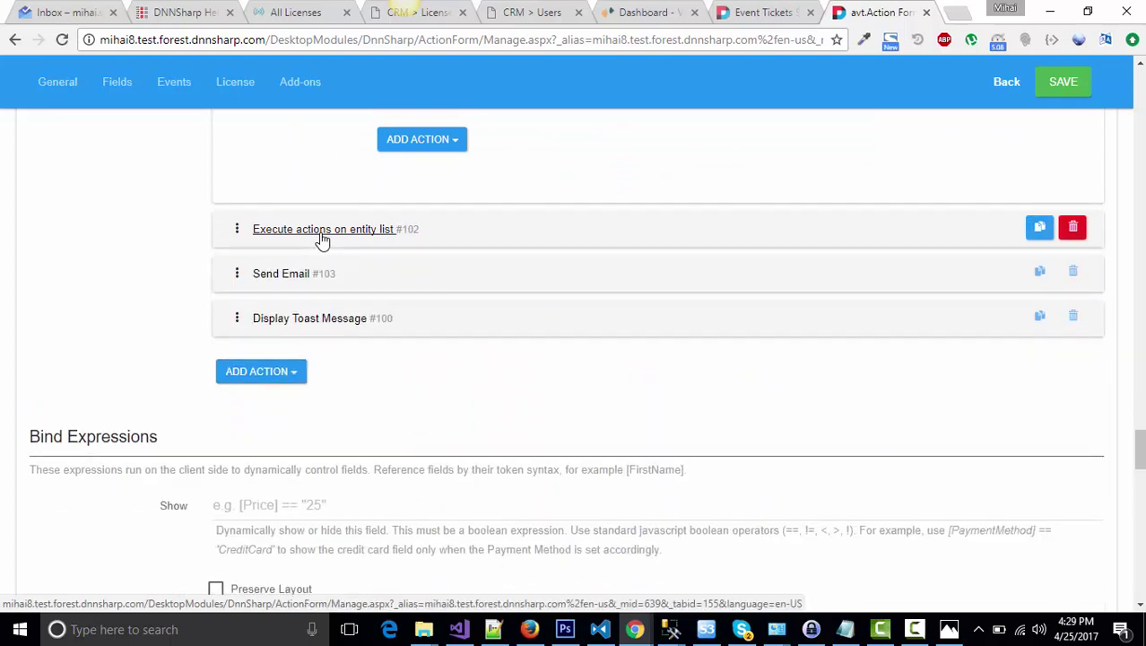
scroll(366, 267, up, 9)
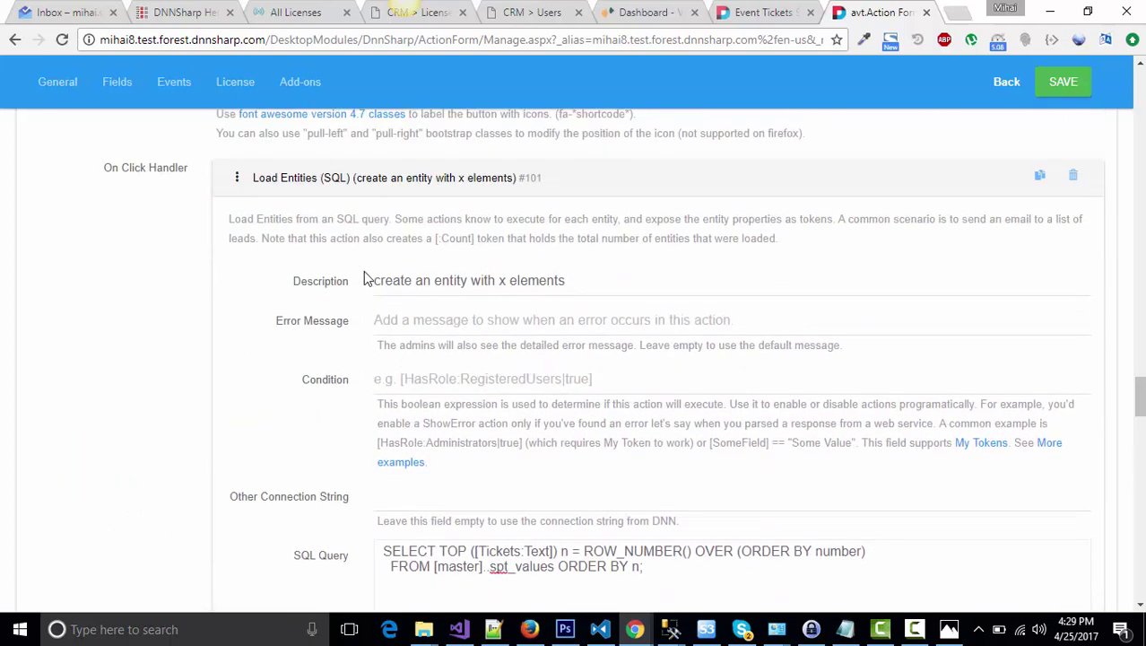
click(368, 178)
scroll(737, 323, up, 5)
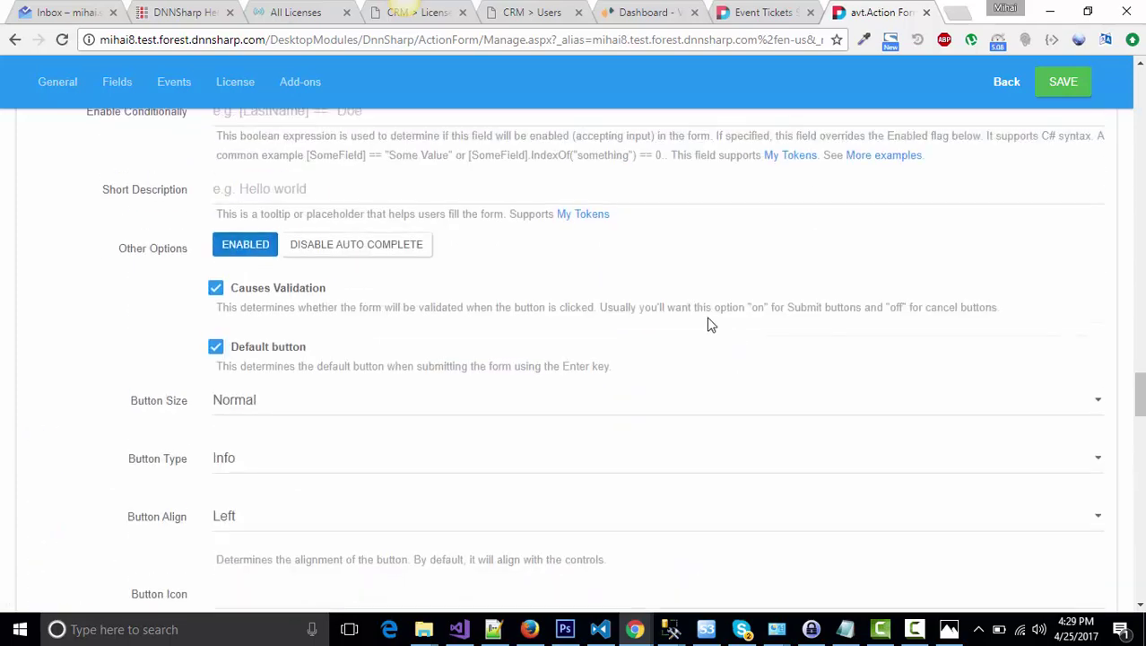
scroll(708, 325, up, 15)
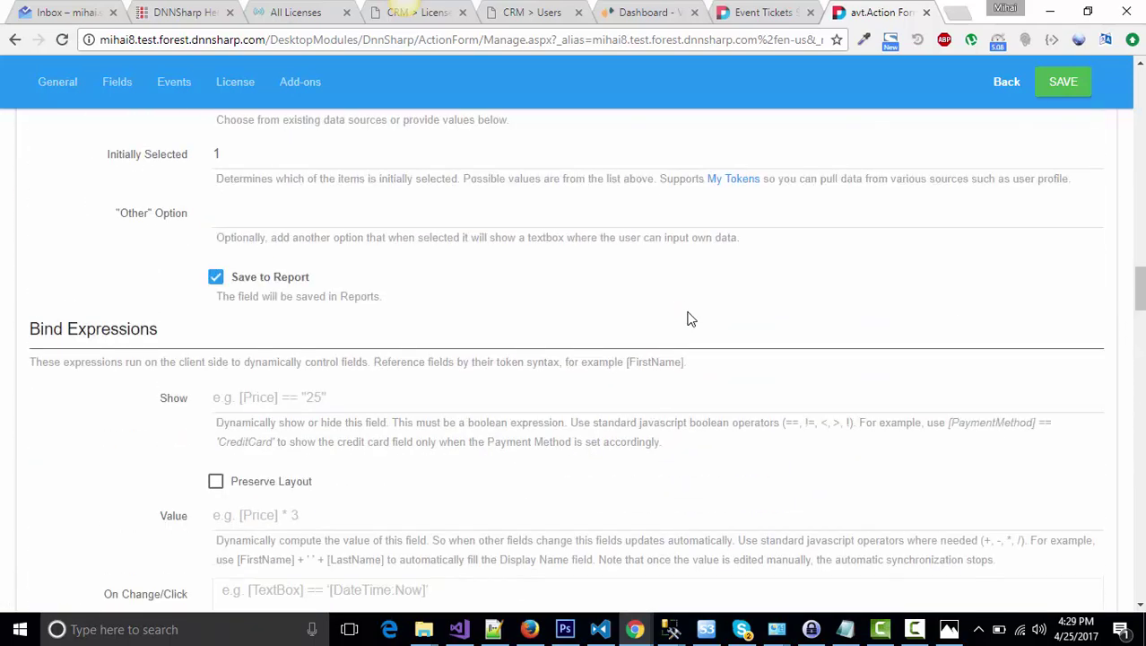